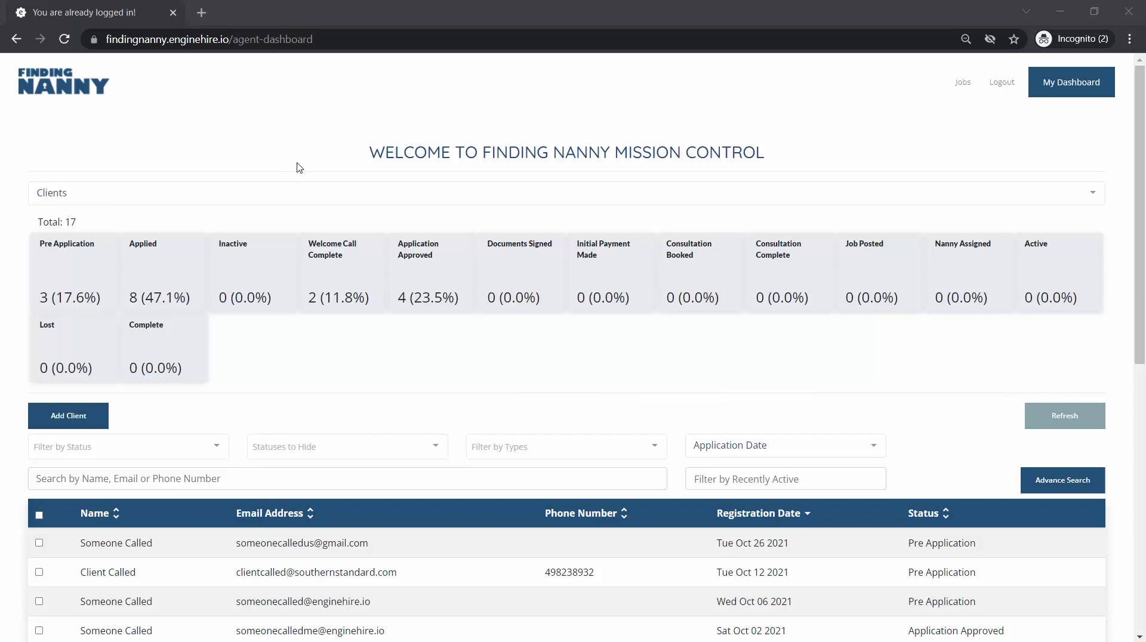
- Switch the dashboard to the Profile Builder page from the areas dropdown
click(310, 197)
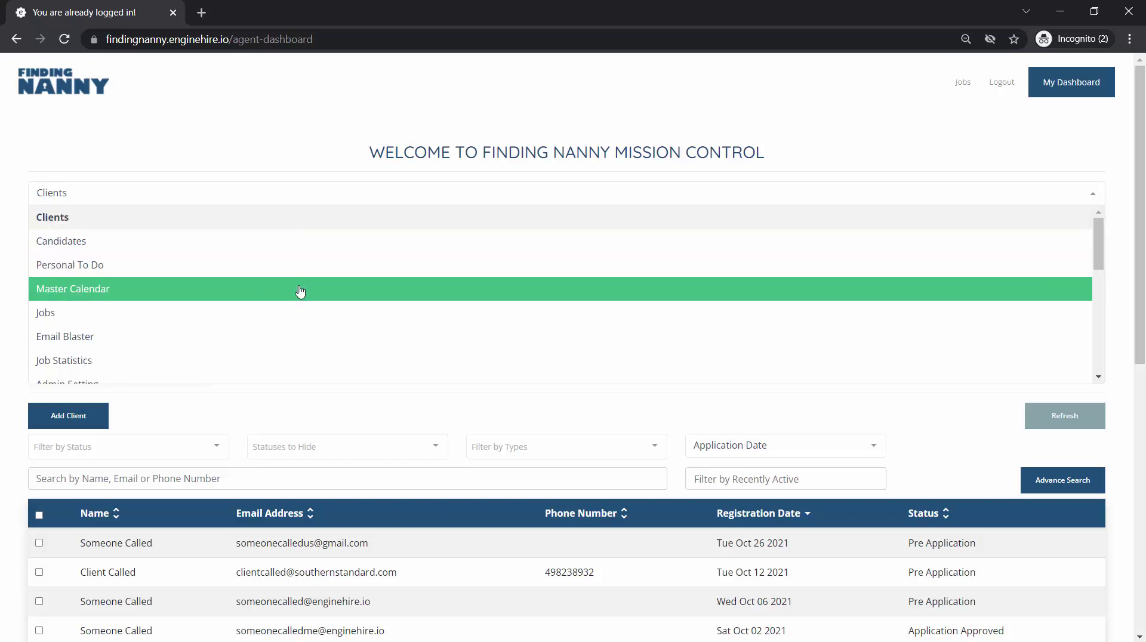
scroll(300, 291, down, 5)
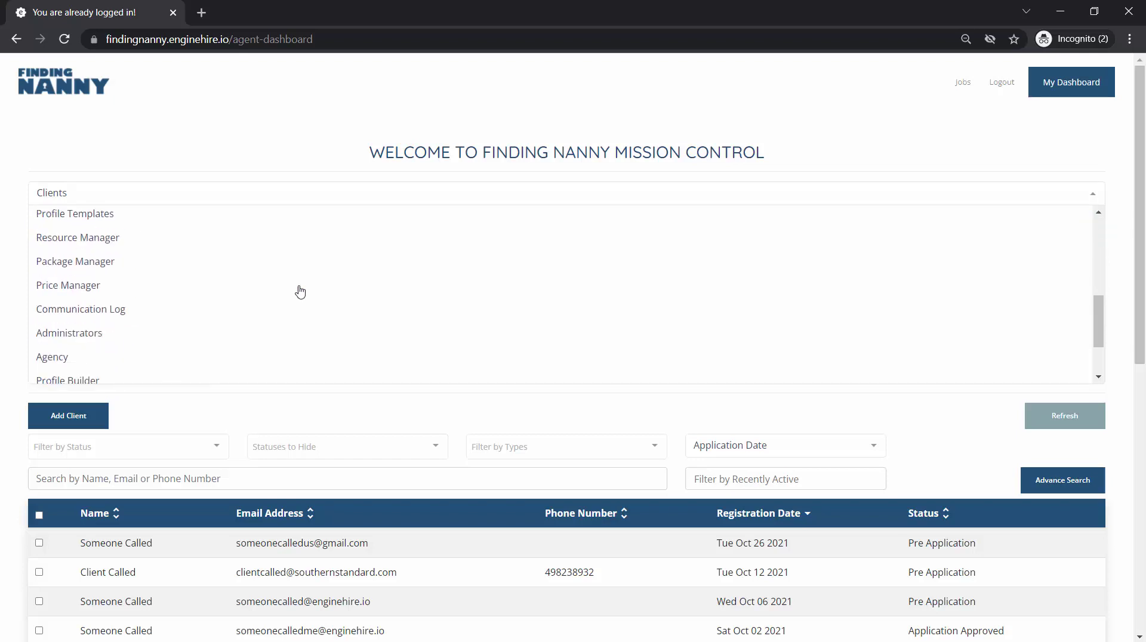
click(200, 308)
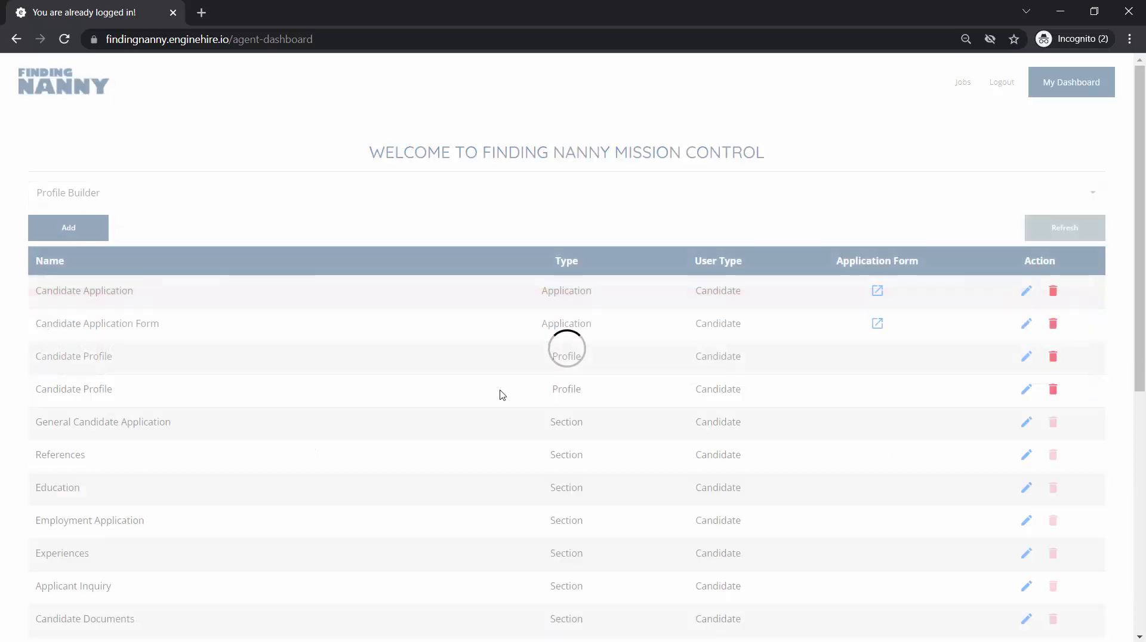
scroll(502, 395, down, 1)
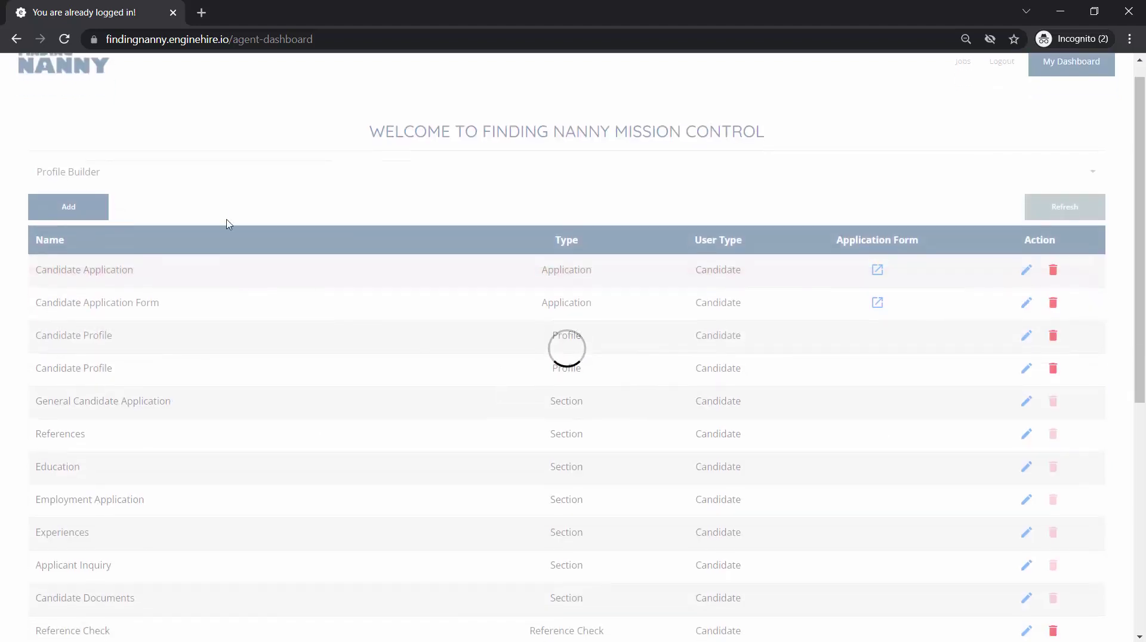
scroll(149, 207, up, 1)
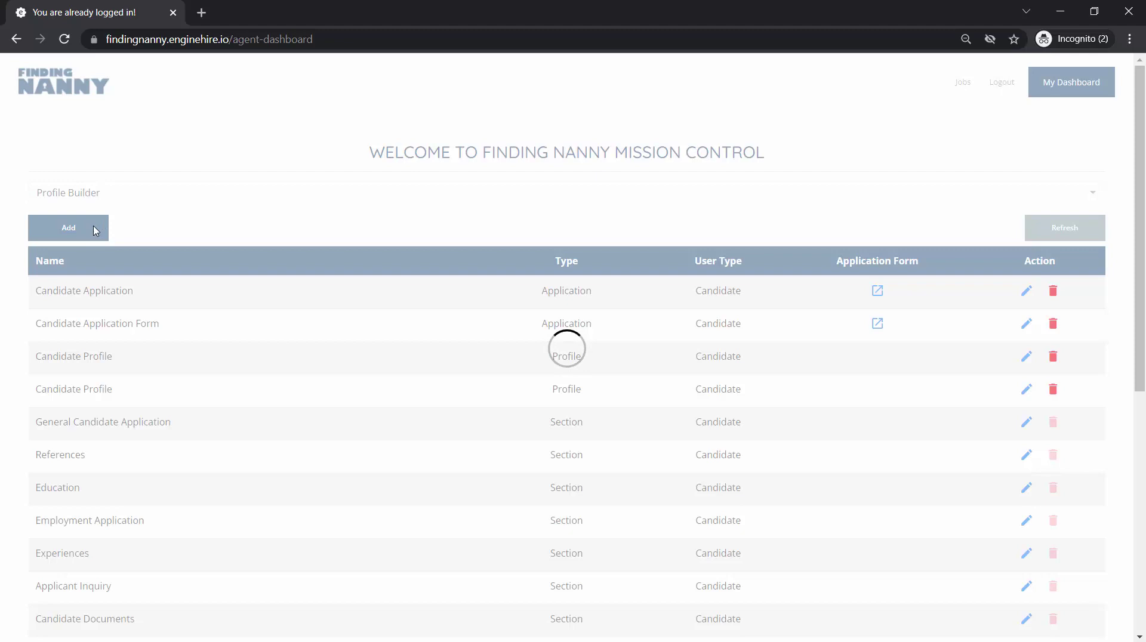
- Start a new profile builder named Emergency Contact as a Section for Candidates
click(95, 228)
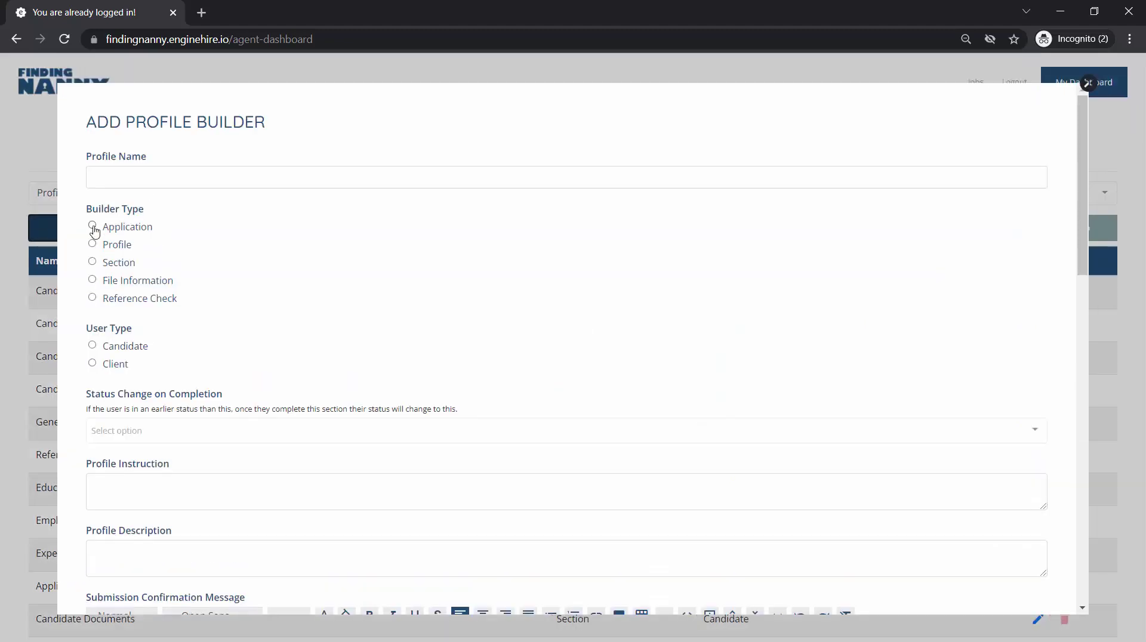
click(219, 177)
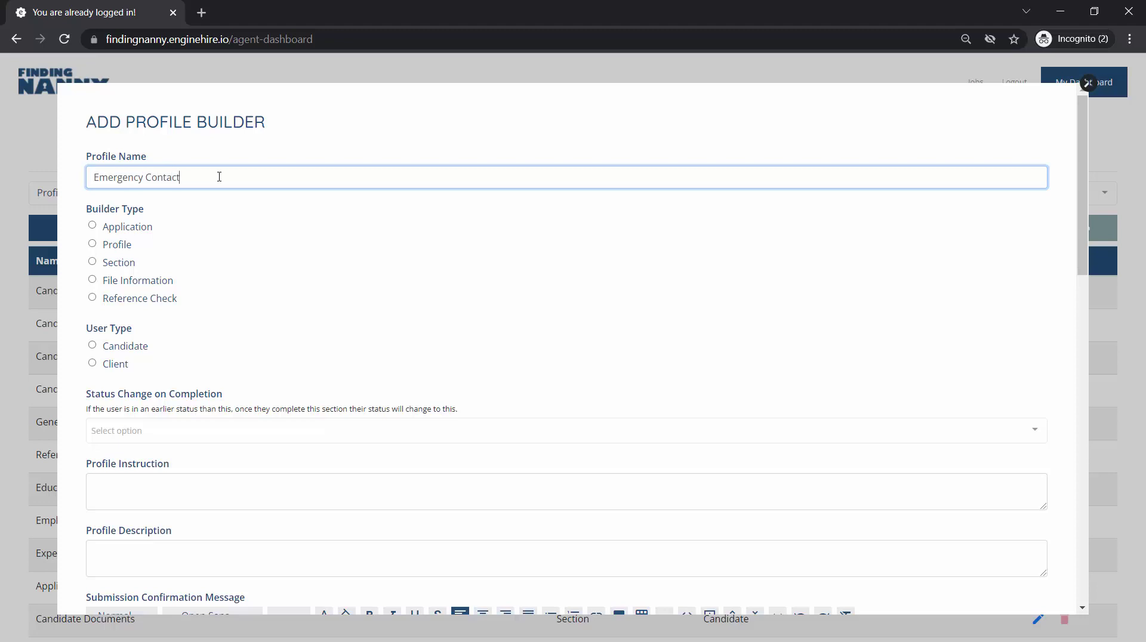
click(118, 263)
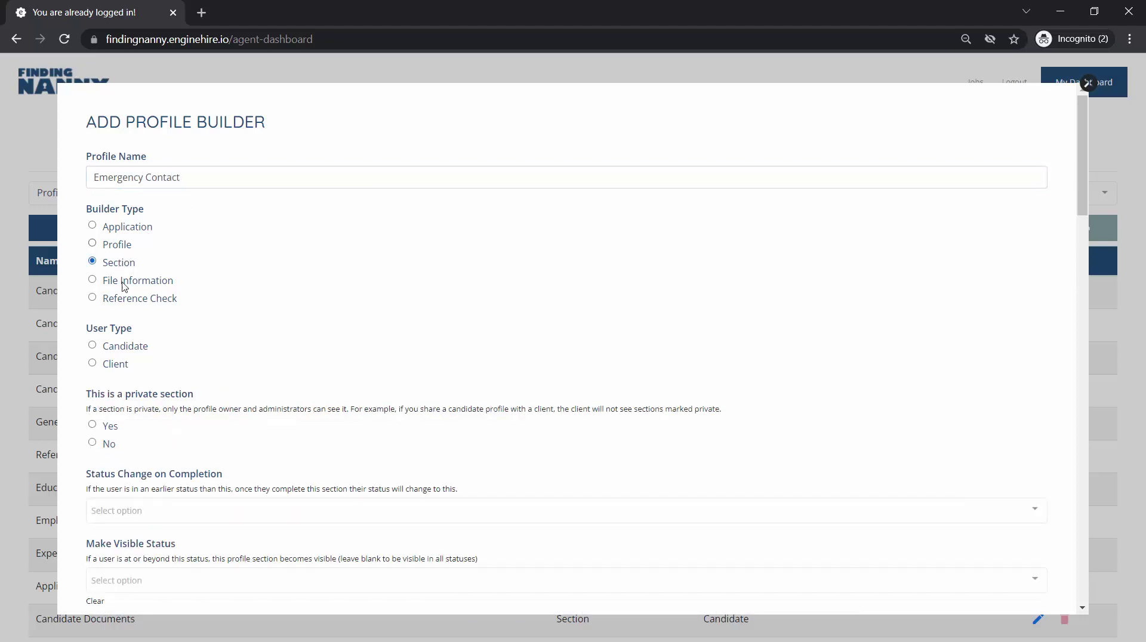
click(132, 354)
scroll(222, 452, down, 9)
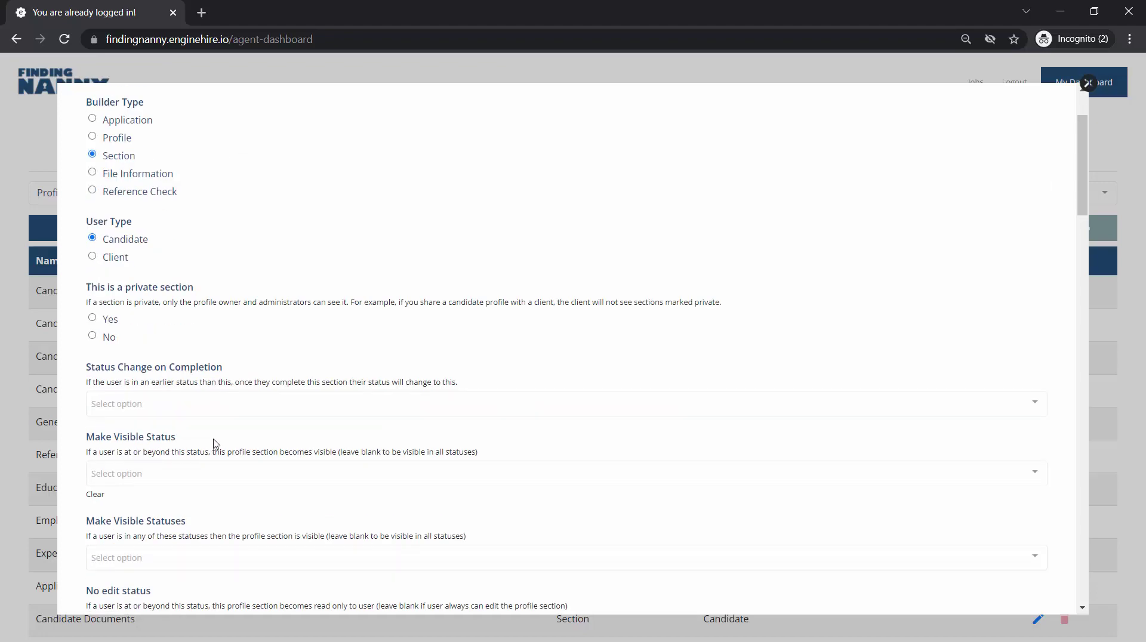
scroll(215, 444, down, 14)
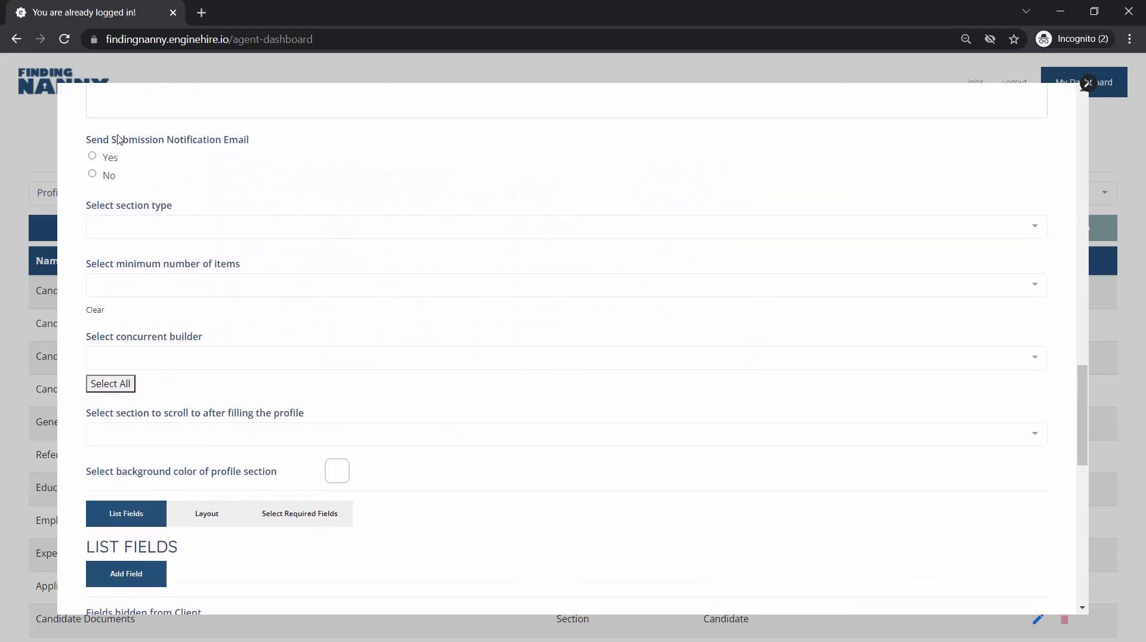
- Set the section type to Contact, leave minimum items empty, and add a first field
click(169, 237)
scroll(158, 284, down, 3)
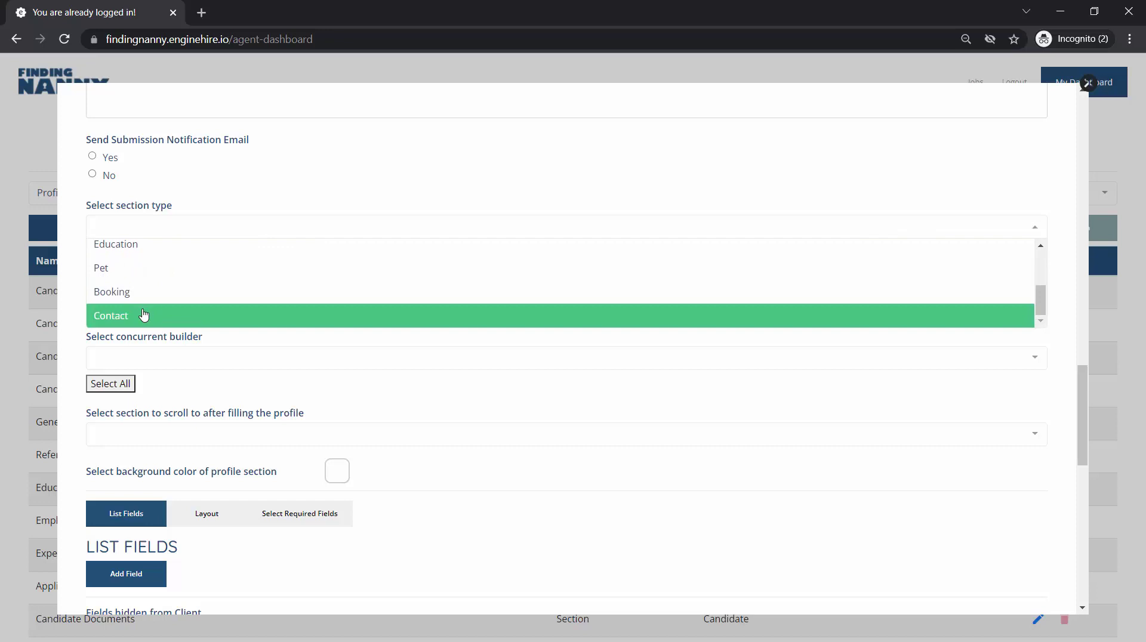
click(144, 315)
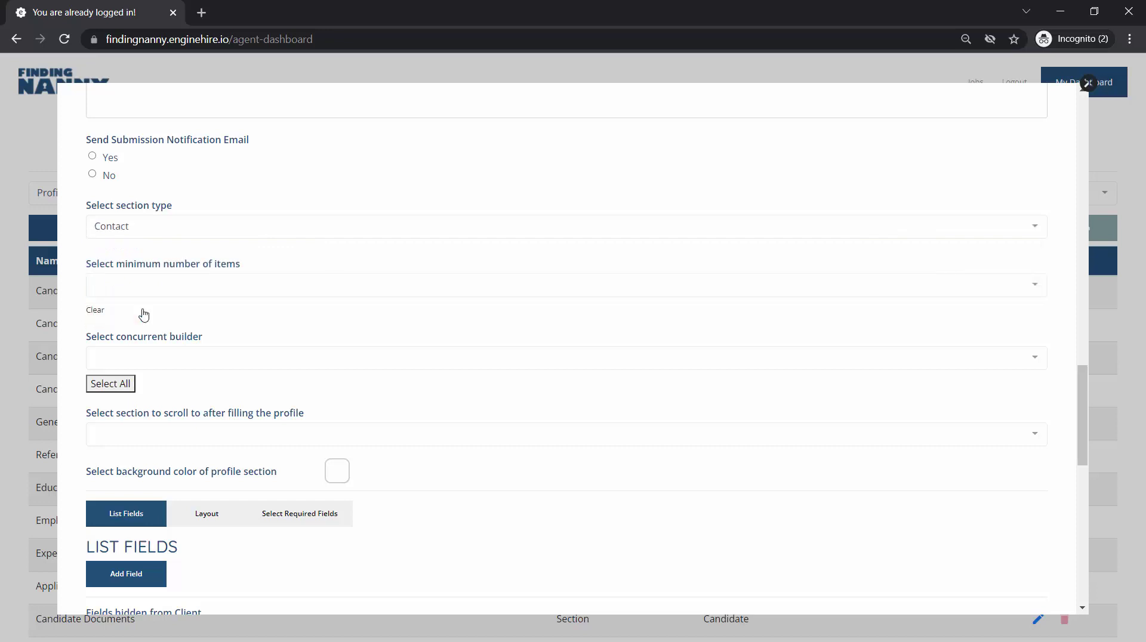
click(176, 292)
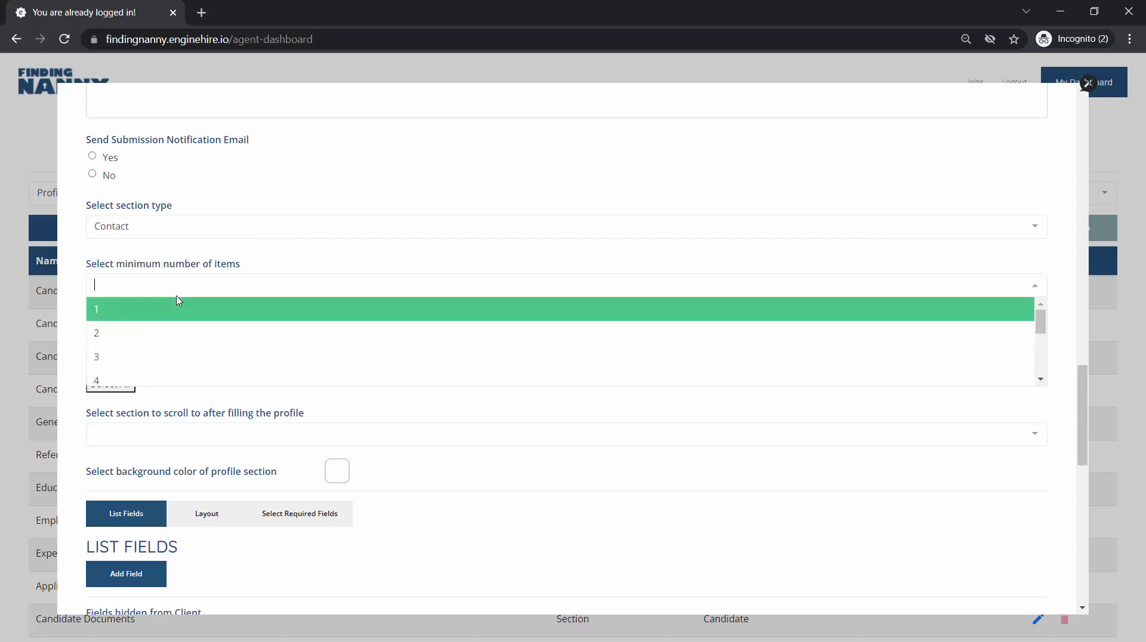
click(200, 253)
scroll(239, 341, down, 3)
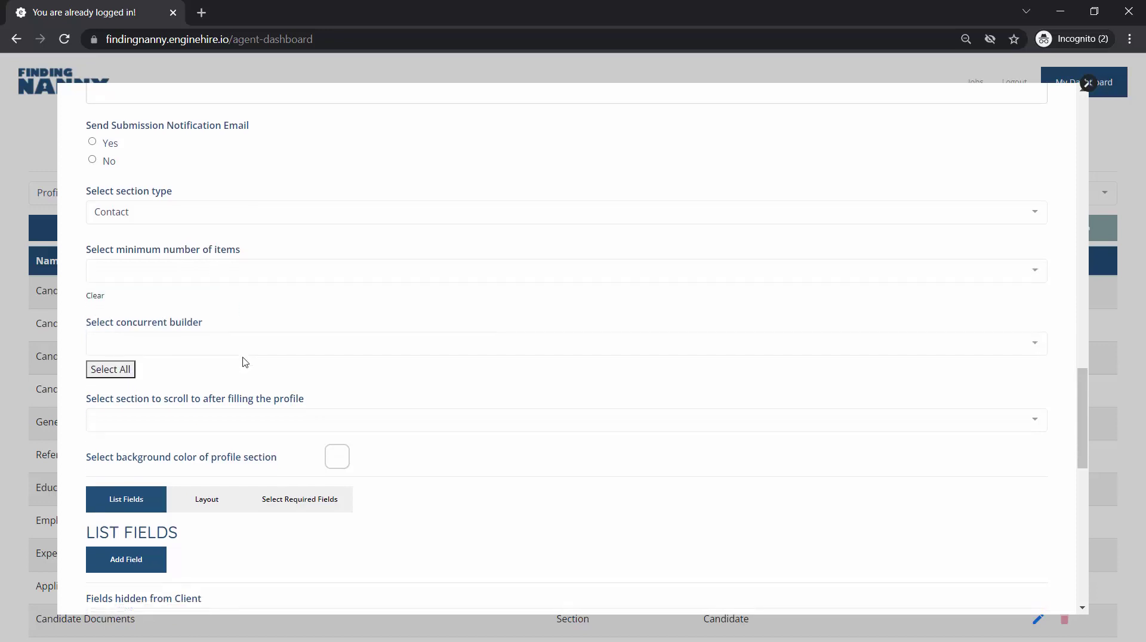
scroll(242, 360, down, 2)
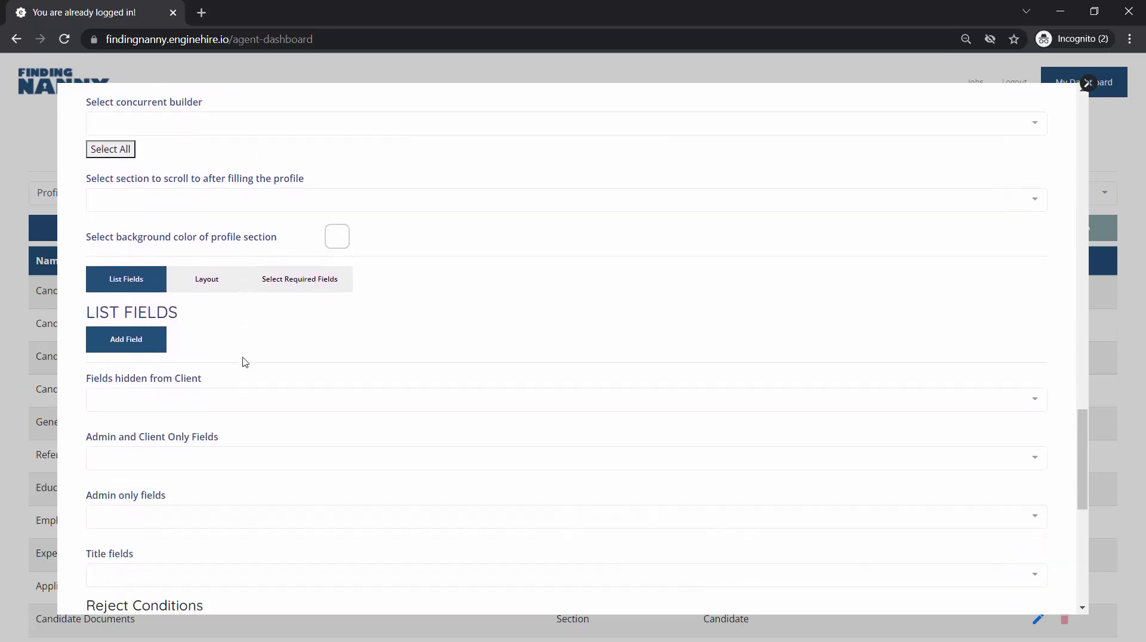
click(146, 296)
- Create a First Name textbox field linked to the first_name model
click(330, 308)
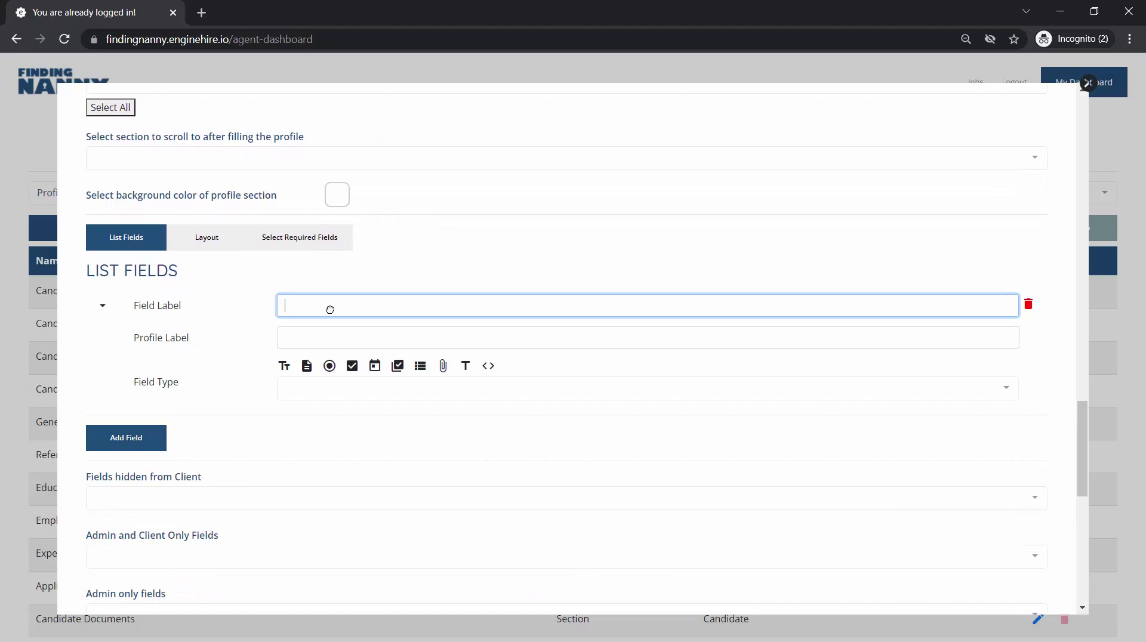
text(First Name)
key(Tab)
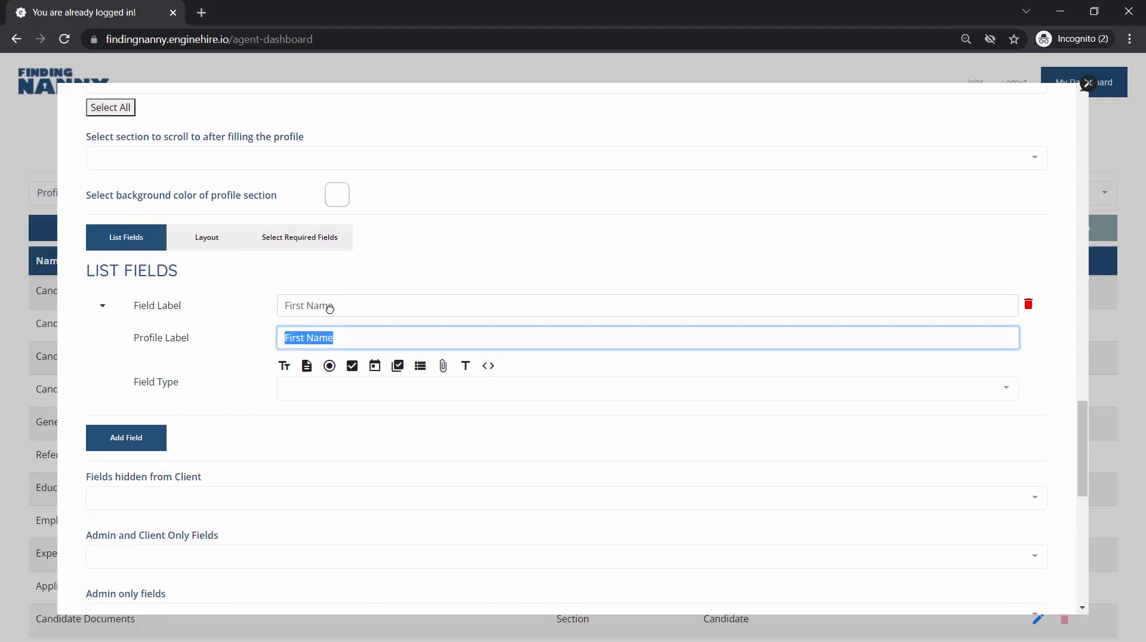
click(286, 366)
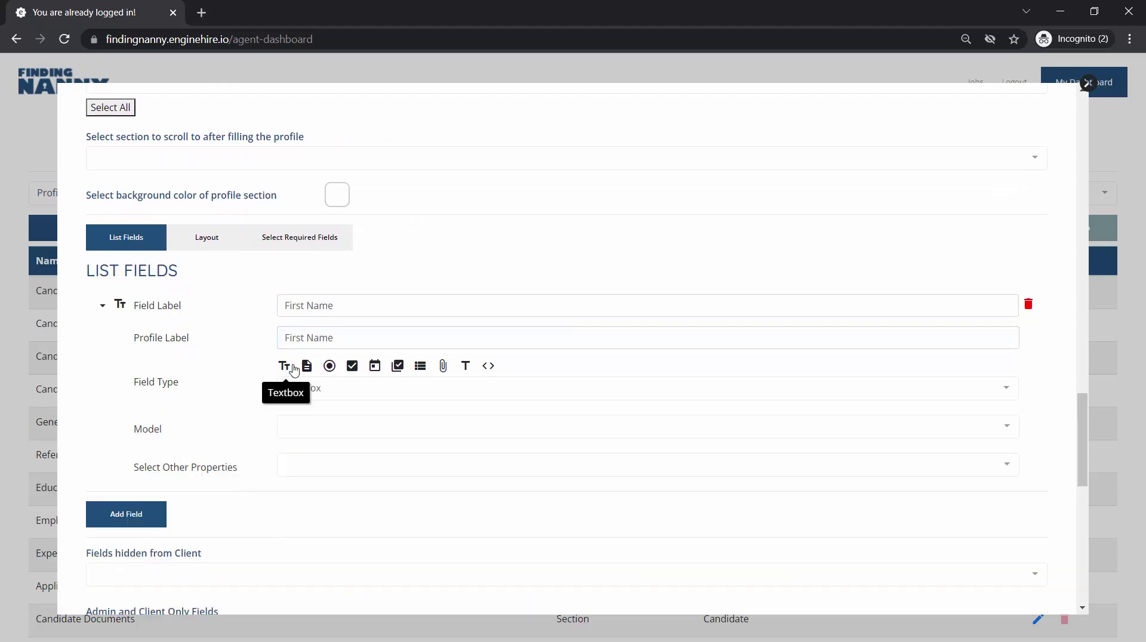
click(313, 441)
text(Last N)
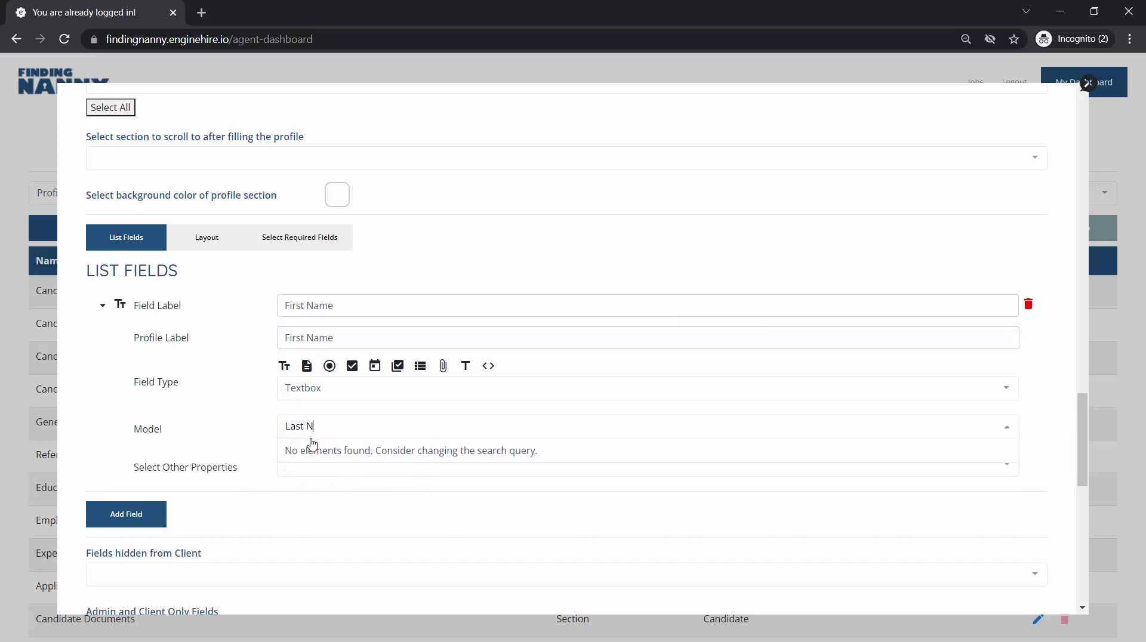
key(BackSpace)
key(BackSpace)
key(BackSpace)
key(BackSpace)
key(BackSpace)
key(BackSpace)
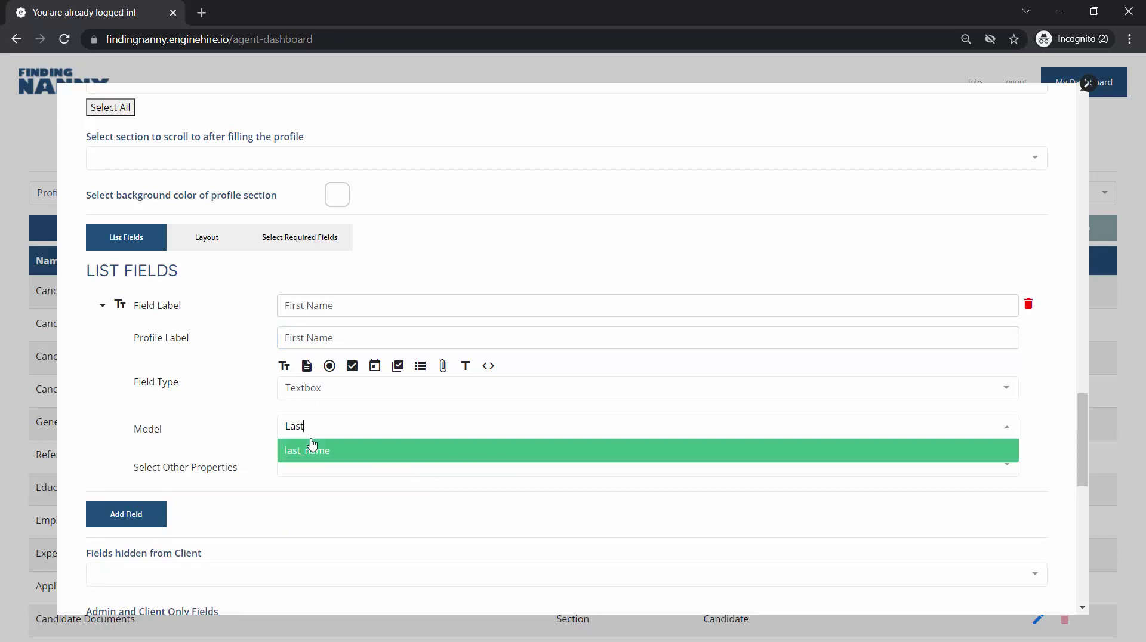
click(330, 487)
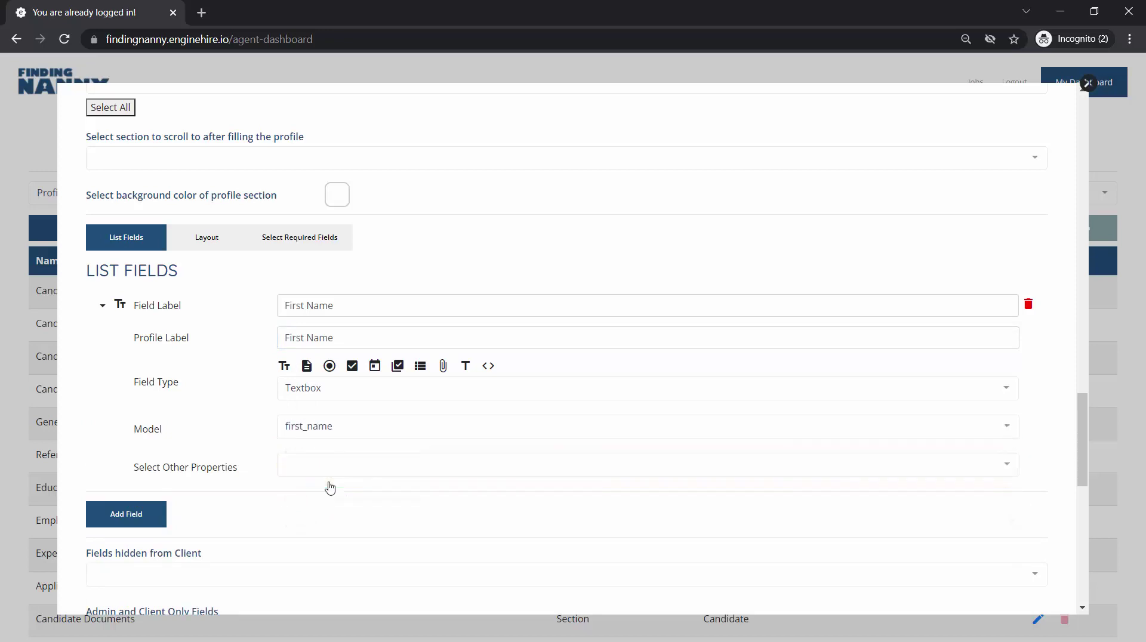
- Add a second field labelled Last Name with the Textbox type
click(151, 513)
click(301, 379)
text(L)
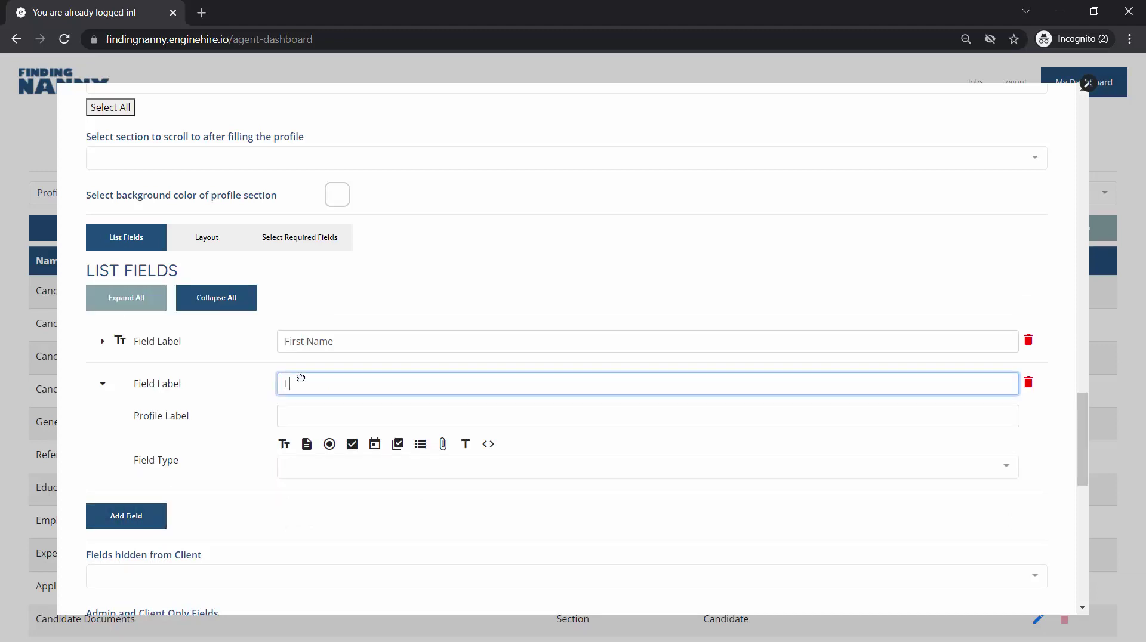
text(ast Name)
key(Tab)
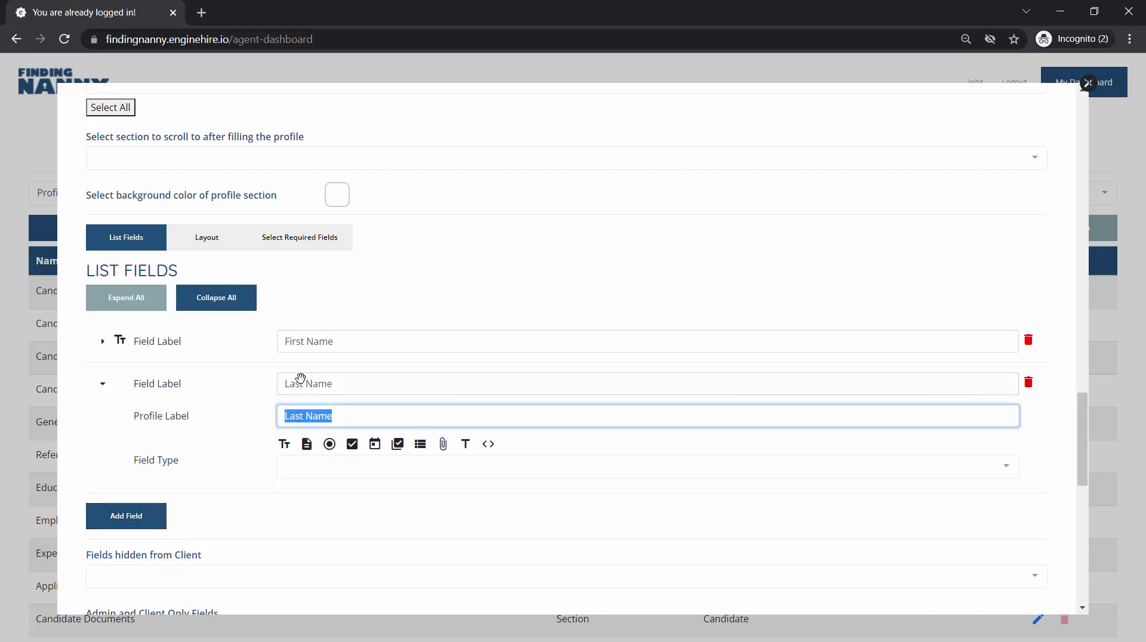
click(285, 444)
scroll(293, 449, down, 1)
click(289, 428)
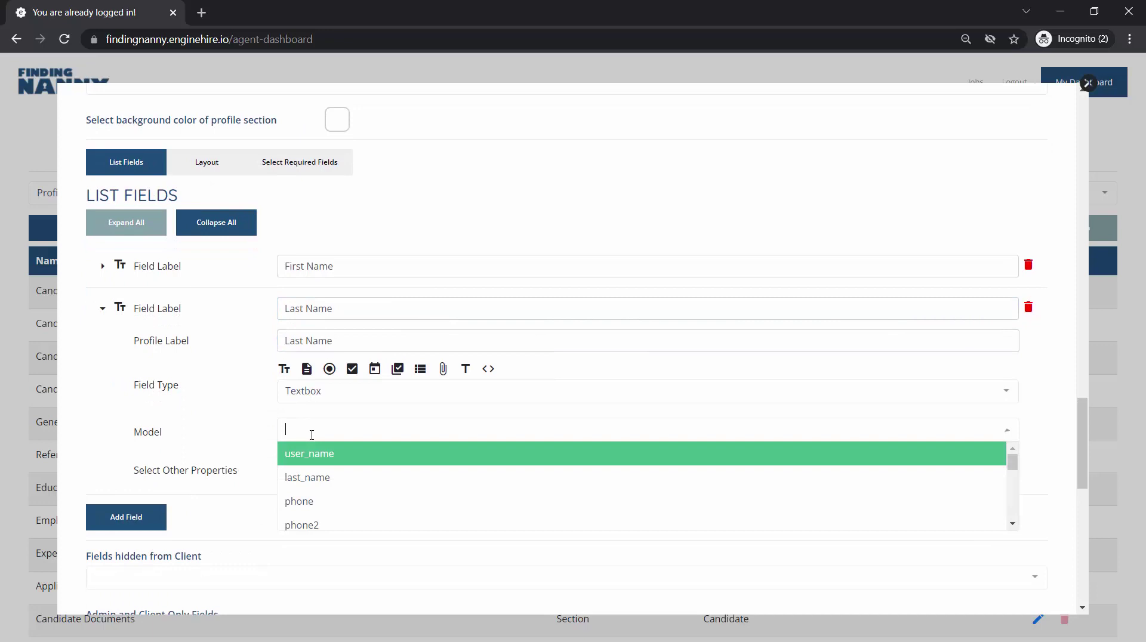
- Link Last Name to last_name, then add a Phone Number textbox mapped to phone
click(315, 485)
click(160, 517)
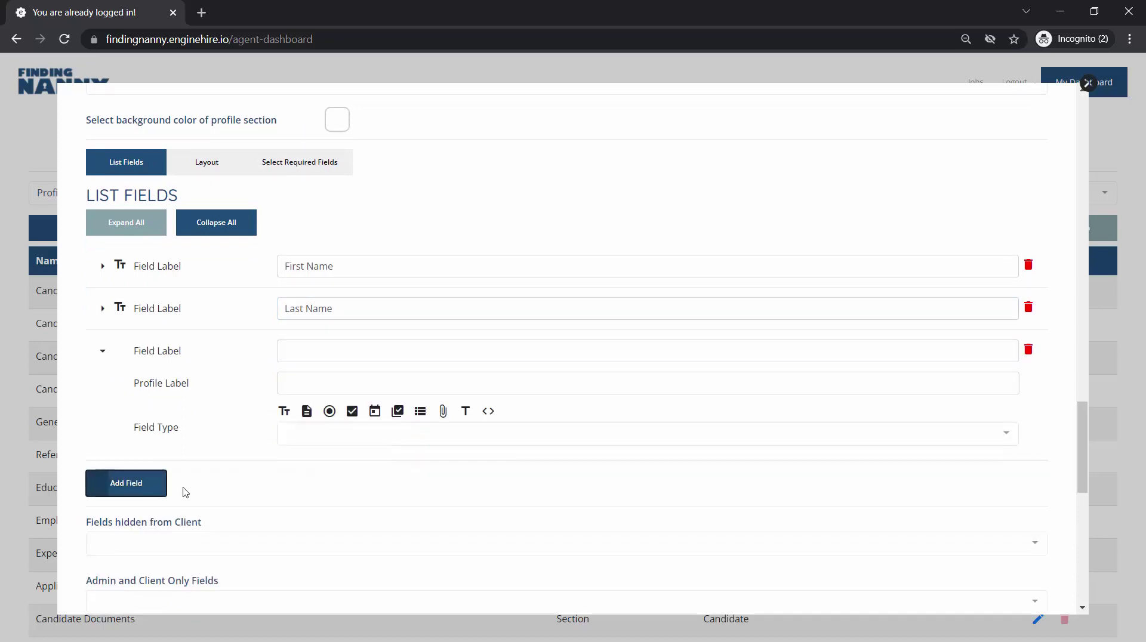
click(361, 354)
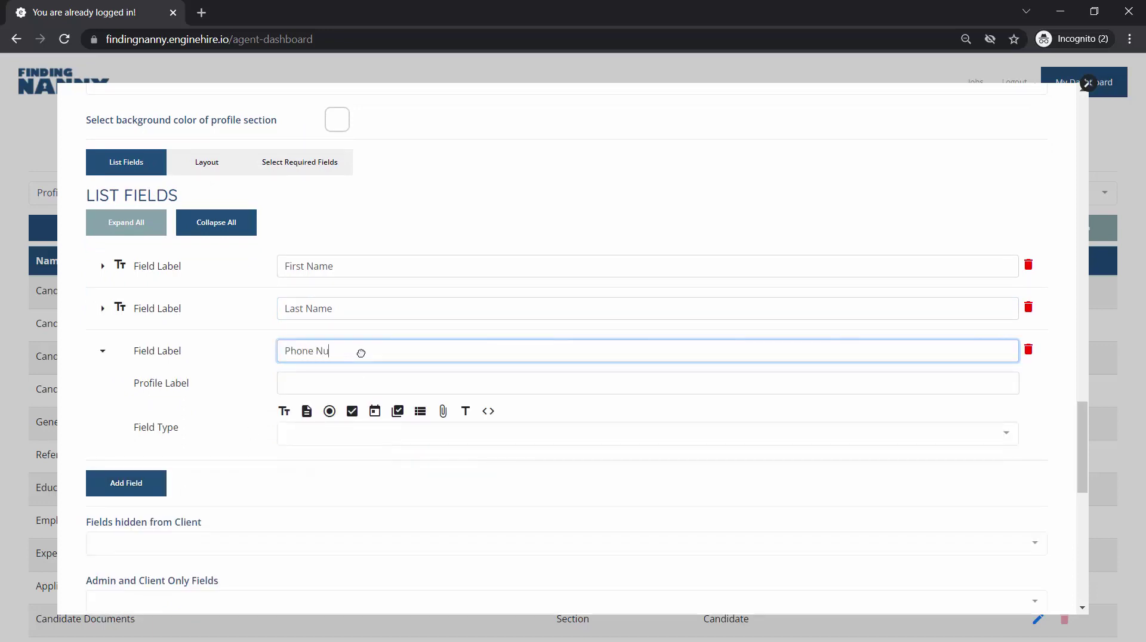
text(Phone Number)
key(Tab)
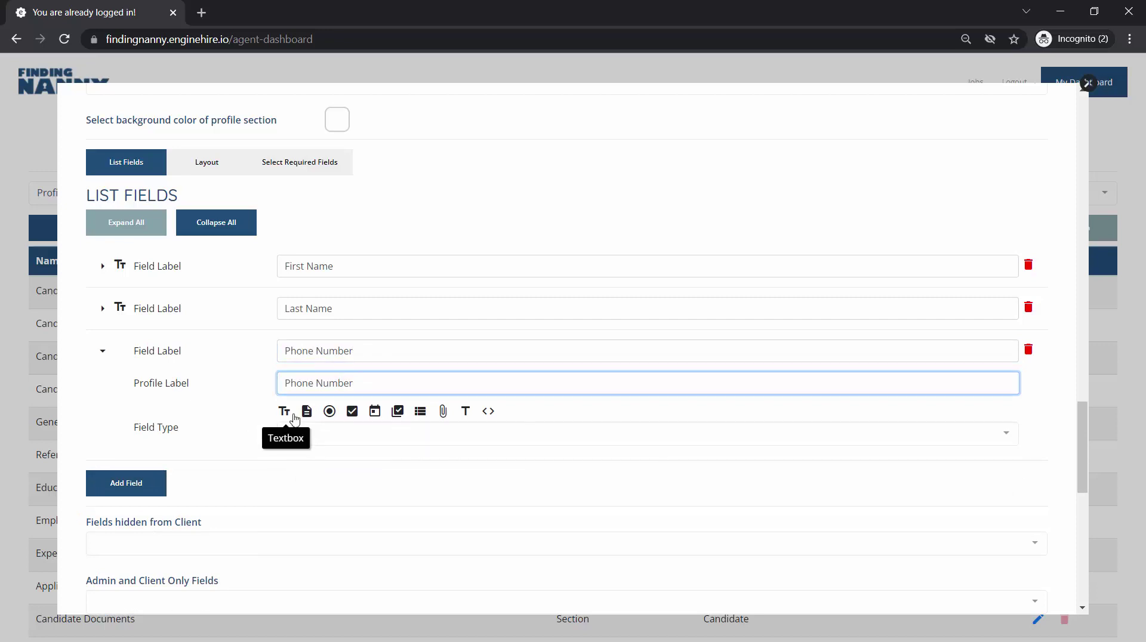
click(284, 411)
click(325, 474)
click(314, 520)
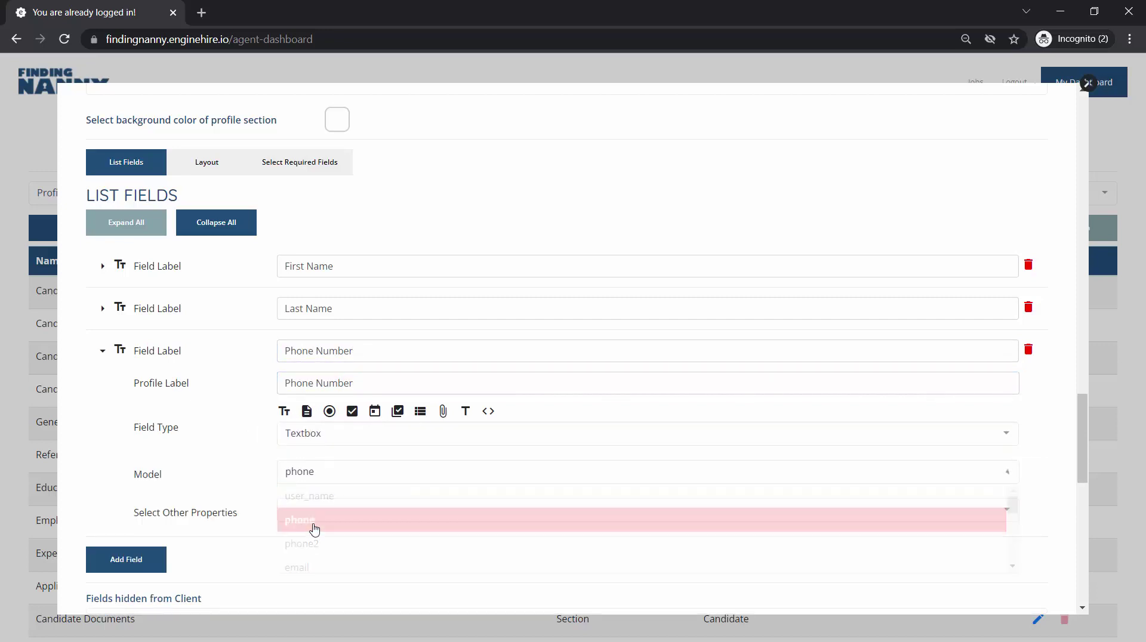
- Add an Email Address textbox field mapped to the email model
scroll(263, 486, down, 1)
click(119, 517)
click(322, 349)
text(E)
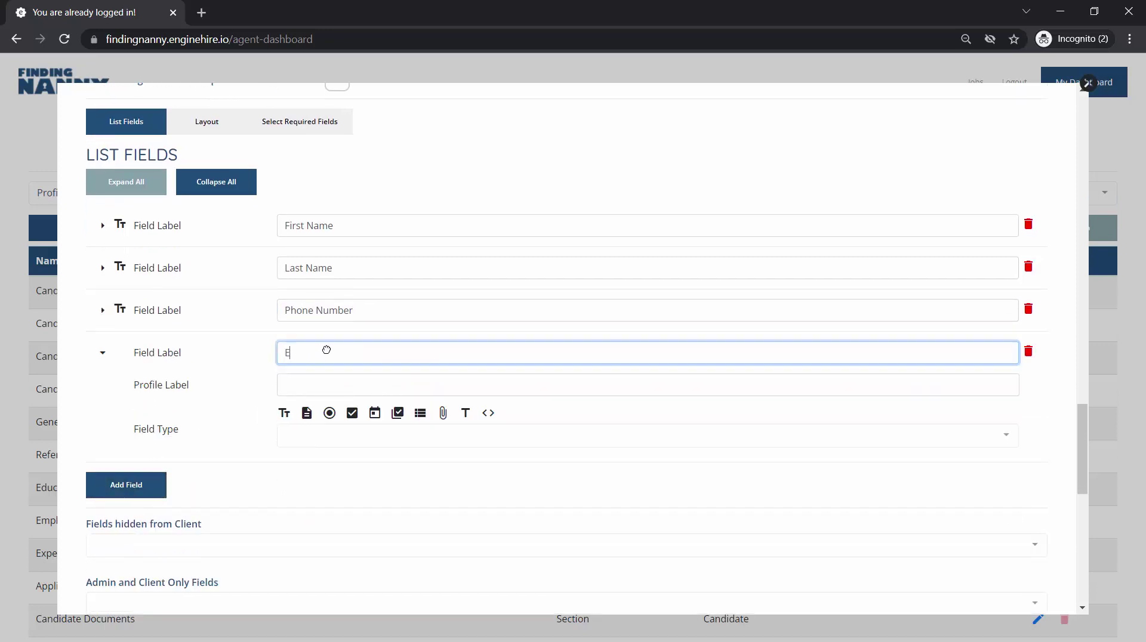
text(mail Address)
key(Tab)
click(284, 414)
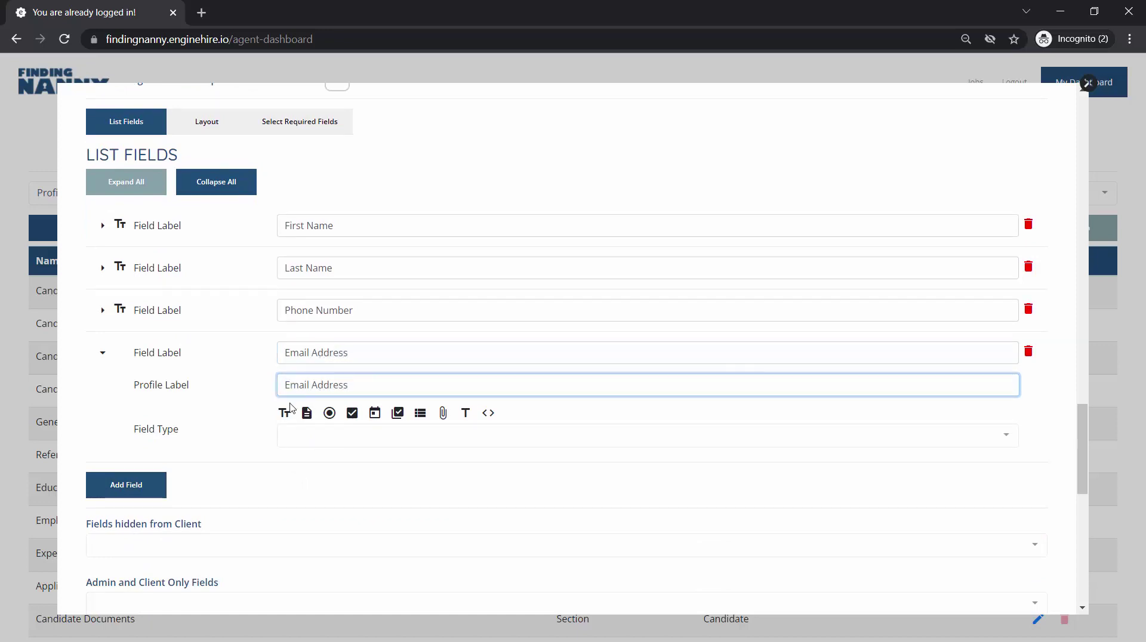
click(300, 475)
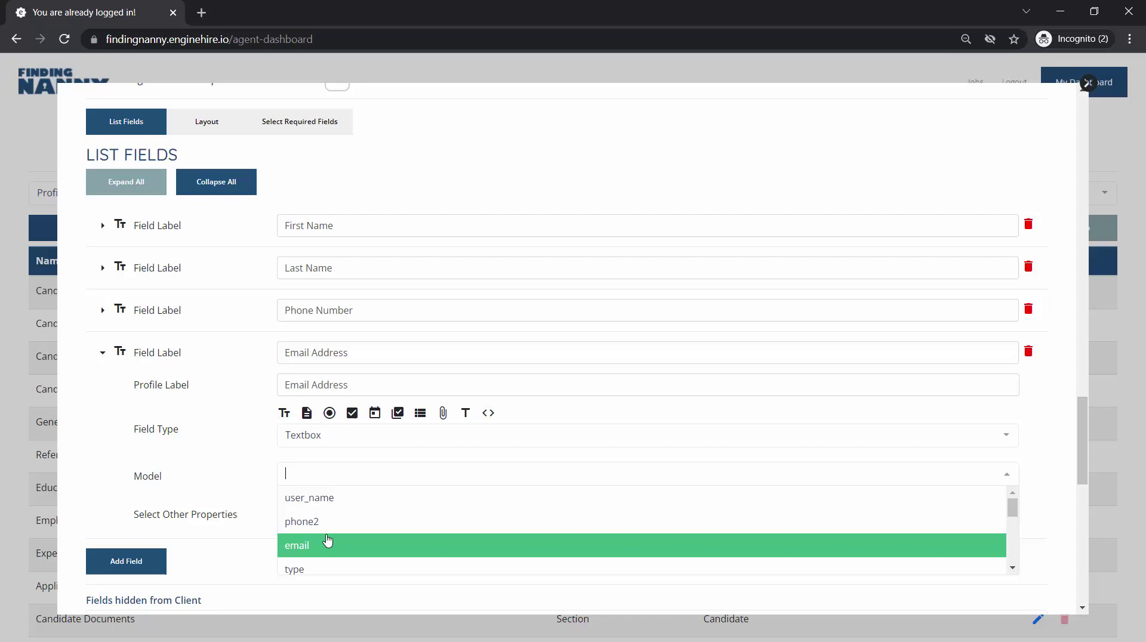
click(327, 540)
click(288, 514)
click(185, 512)
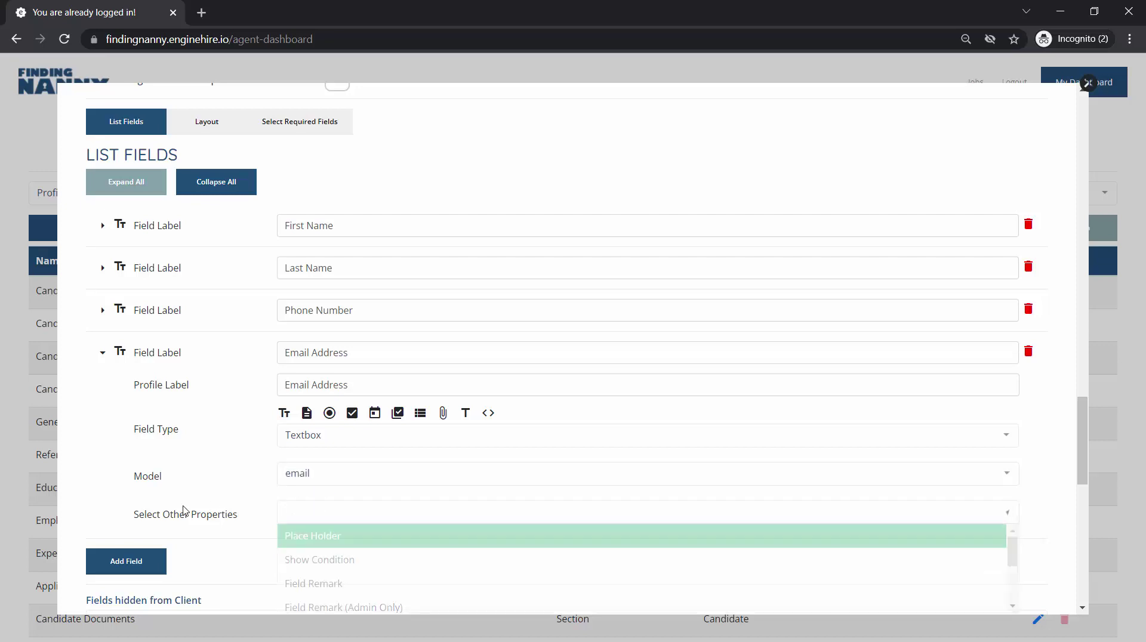
scroll(151, 499, down, 1)
- Add a Relationship textbox field mapped to the relationship model
click(151, 499)
click(354, 325)
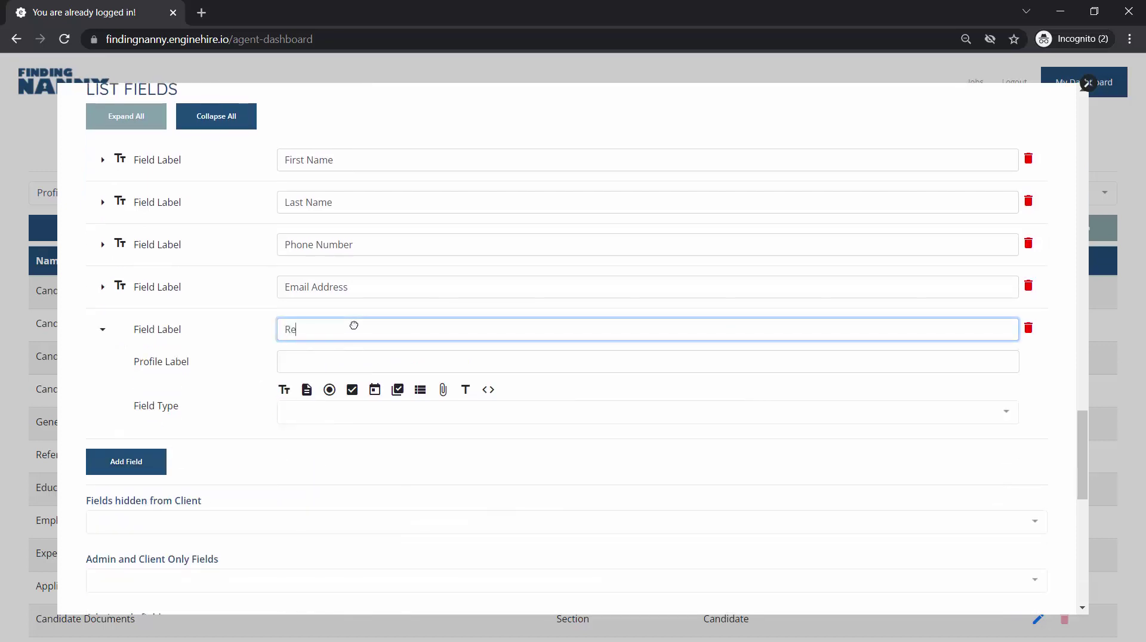
text(Relationship)
key(Tab)
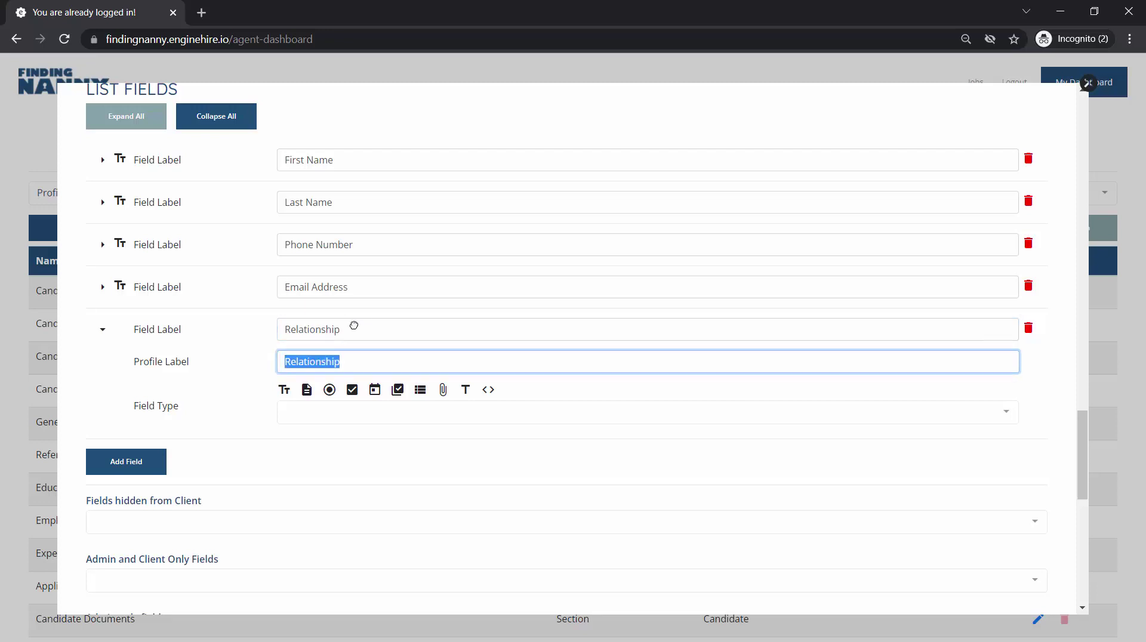
click(285, 391)
click(330, 449)
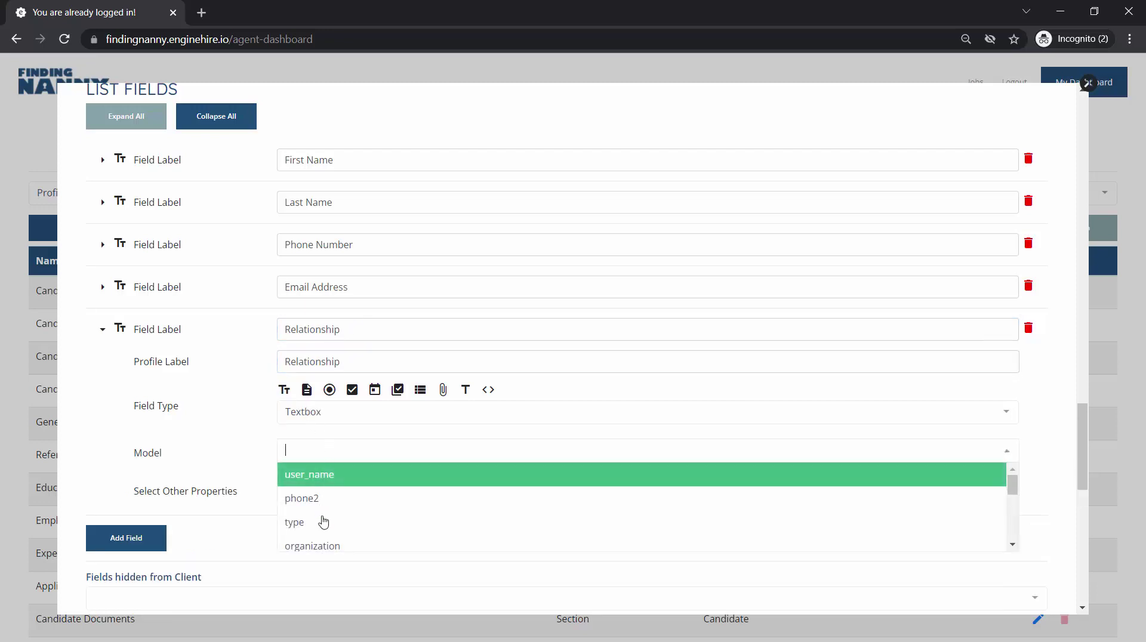
scroll(323, 522, down, 2)
scroll(323, 522, down, 1)
click(323, 521)
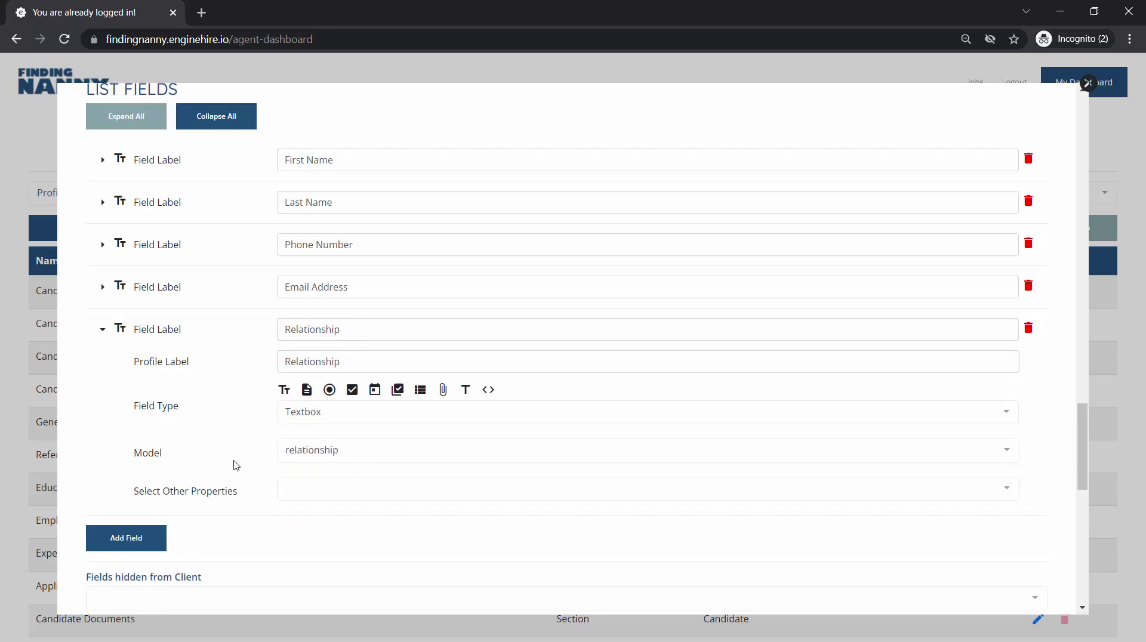
scroll(235, 465, up, 1)
scroll(235, 465, up, 2)
- Lay out the fields two per row, pairing First/Last Name and Phone/Email Address
click(212, 144)
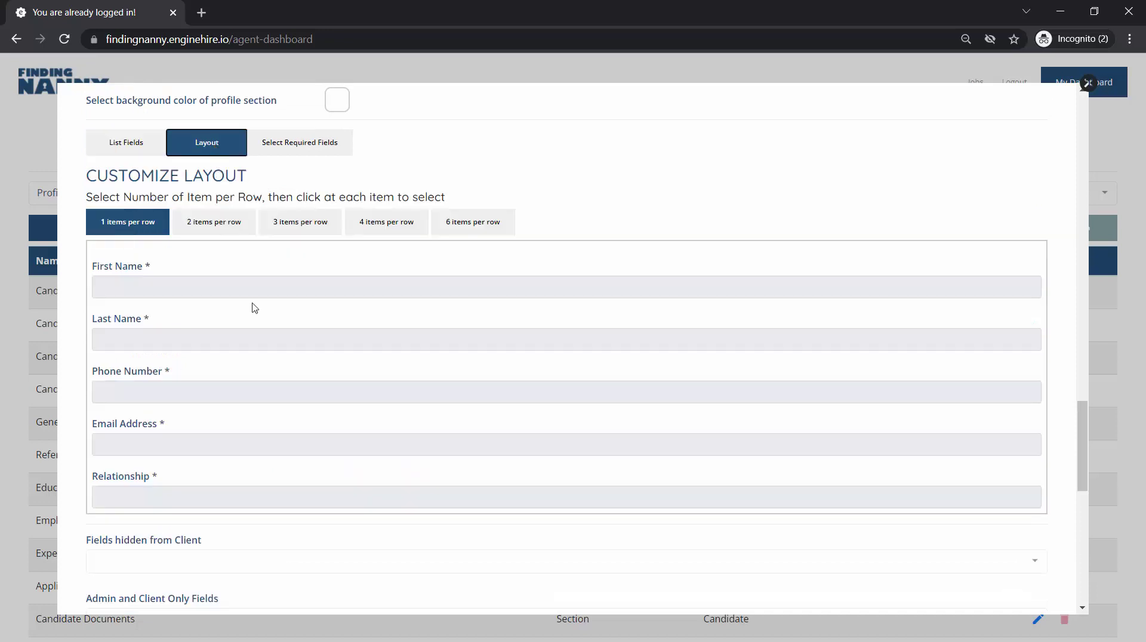
click(227, 232)
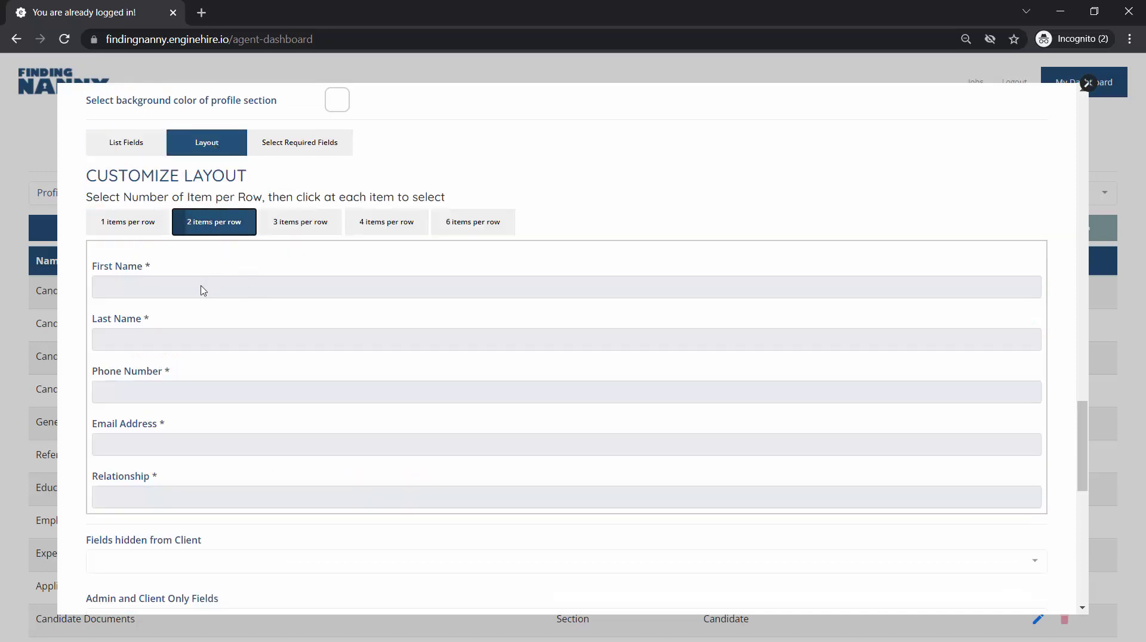
click(201, 289)
click(199, 339)
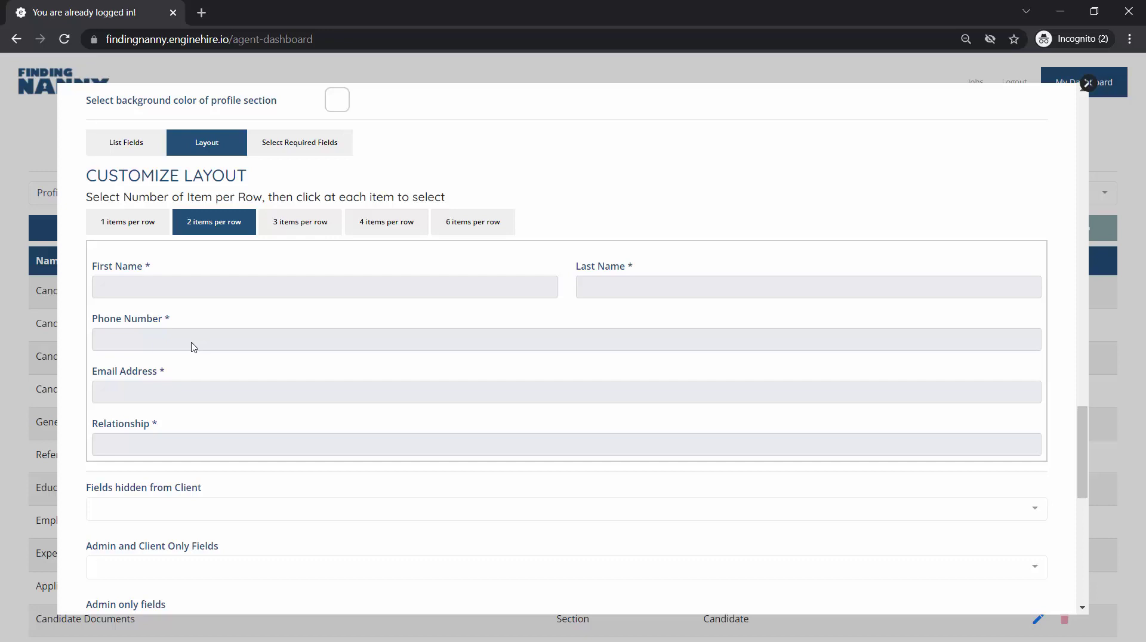
click(194, 346)
click(212, 394)
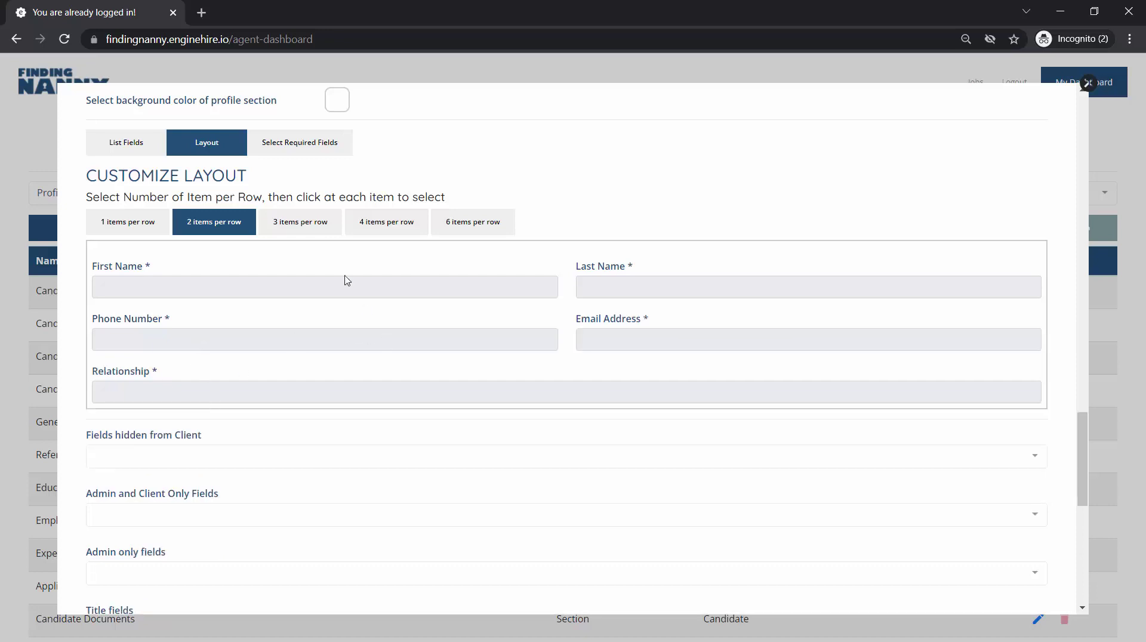
- Make Email Address optional in the required fields list
click(302, 149)
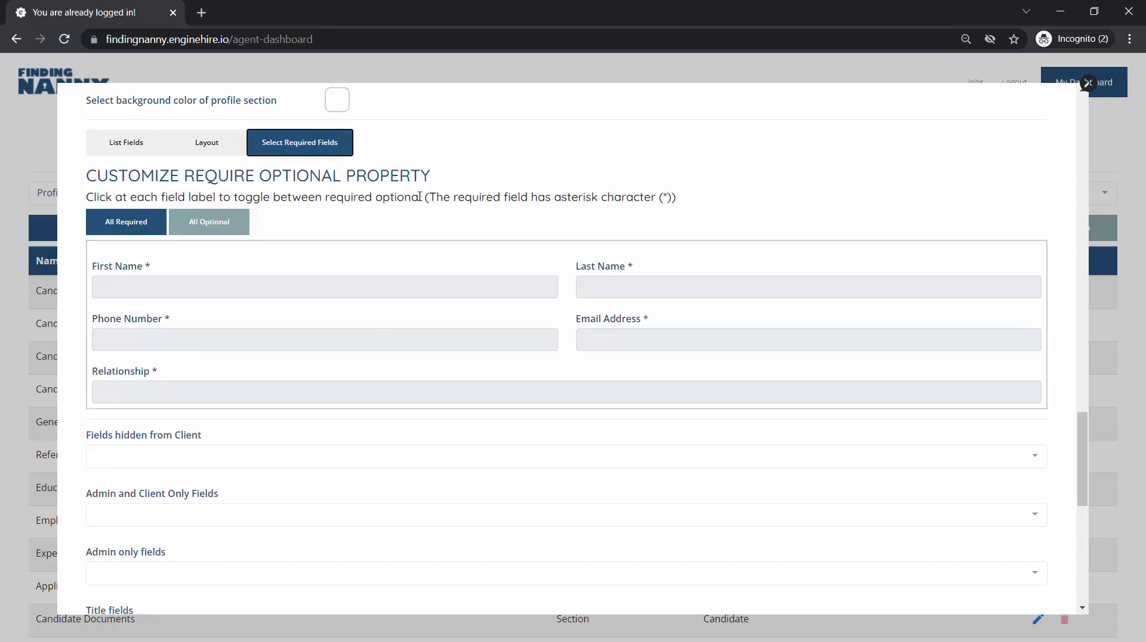
click(624, 320)
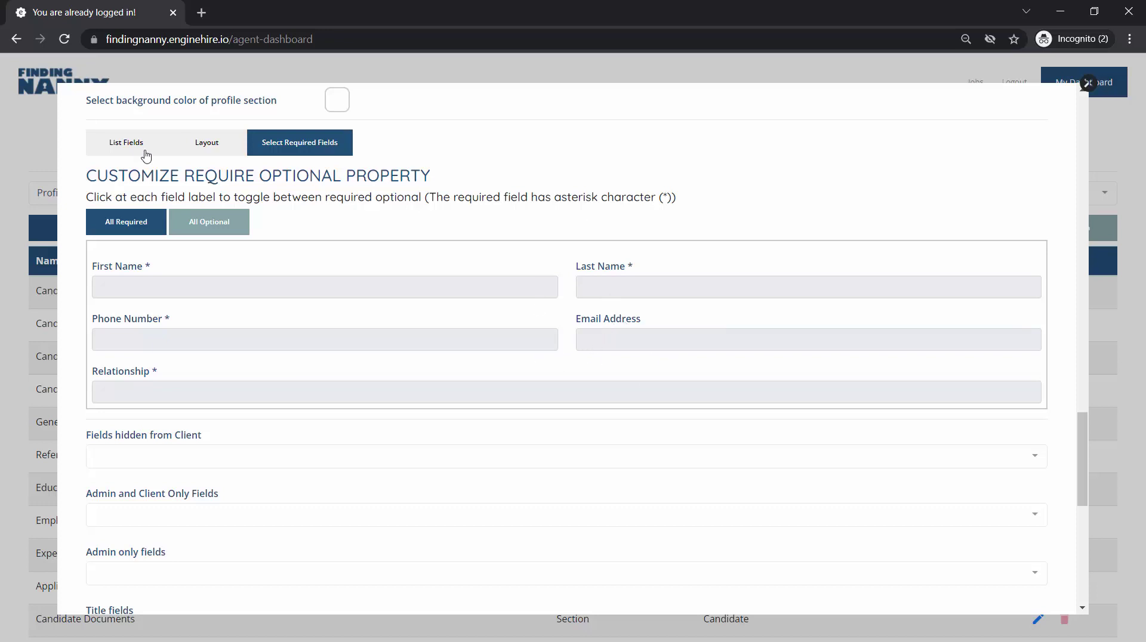
scroll(432, 361, down, 3)
scroll(434, 361, down, 2)
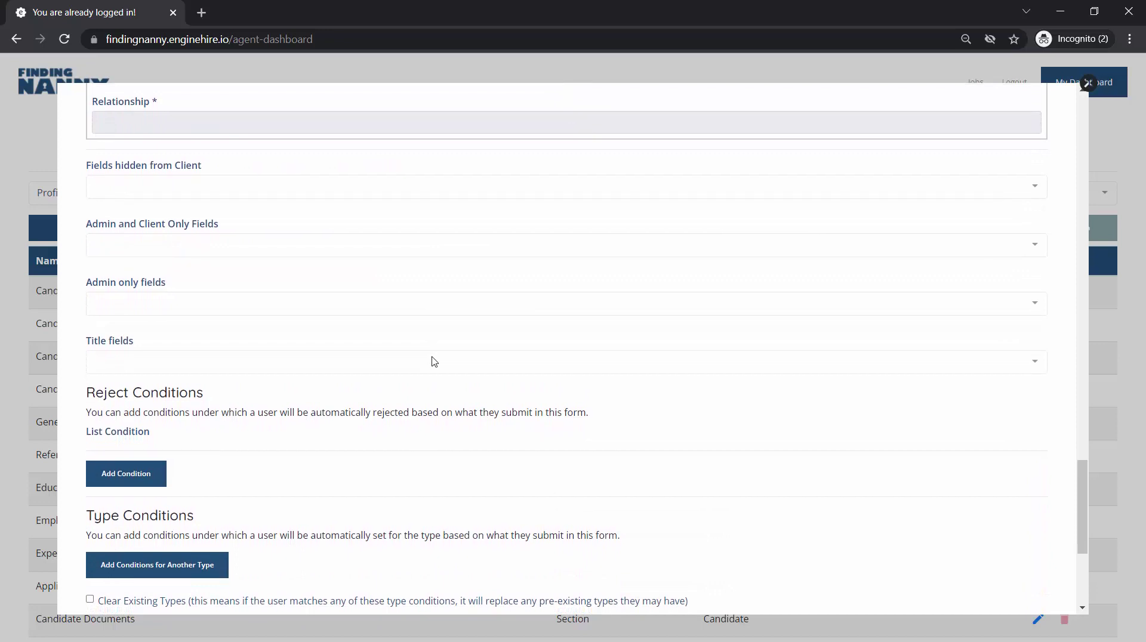
- Choose First Name and Last Name as title fields and save the Emergency Contact section
scroll(431, 361, down, 1)
click(396, 337)
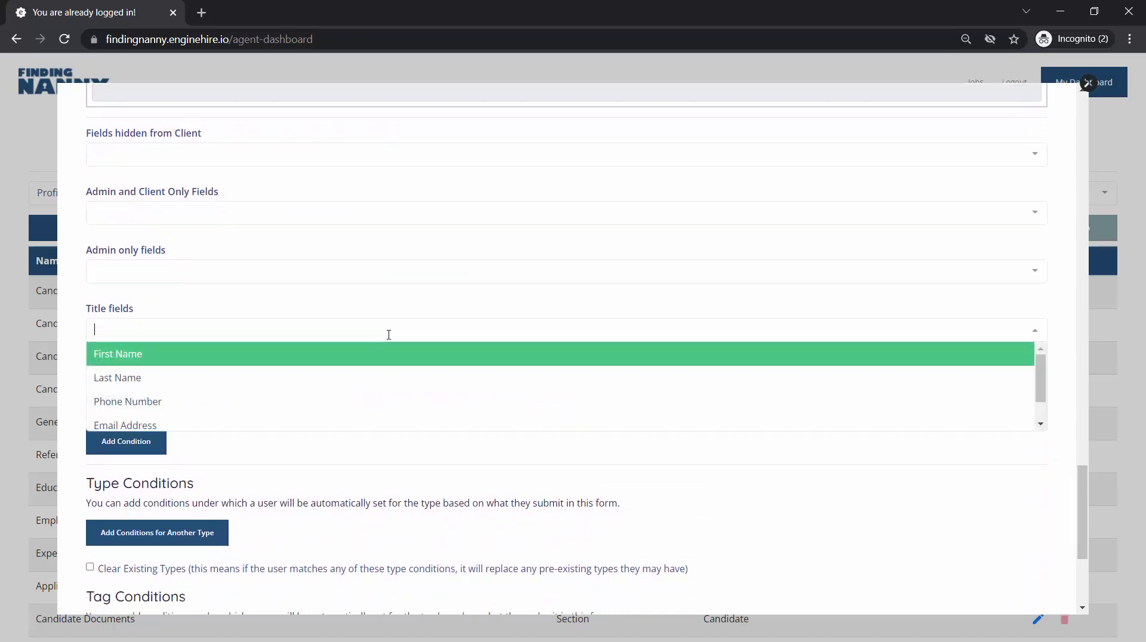
click(332, 359)
click(328, 338)
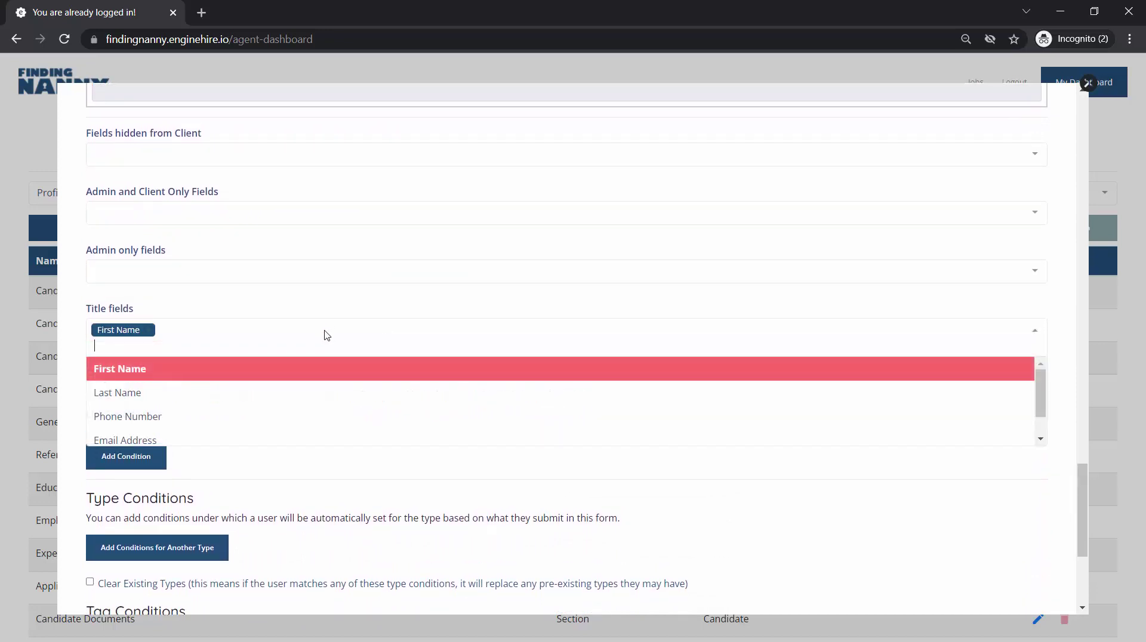
click(302, 393)
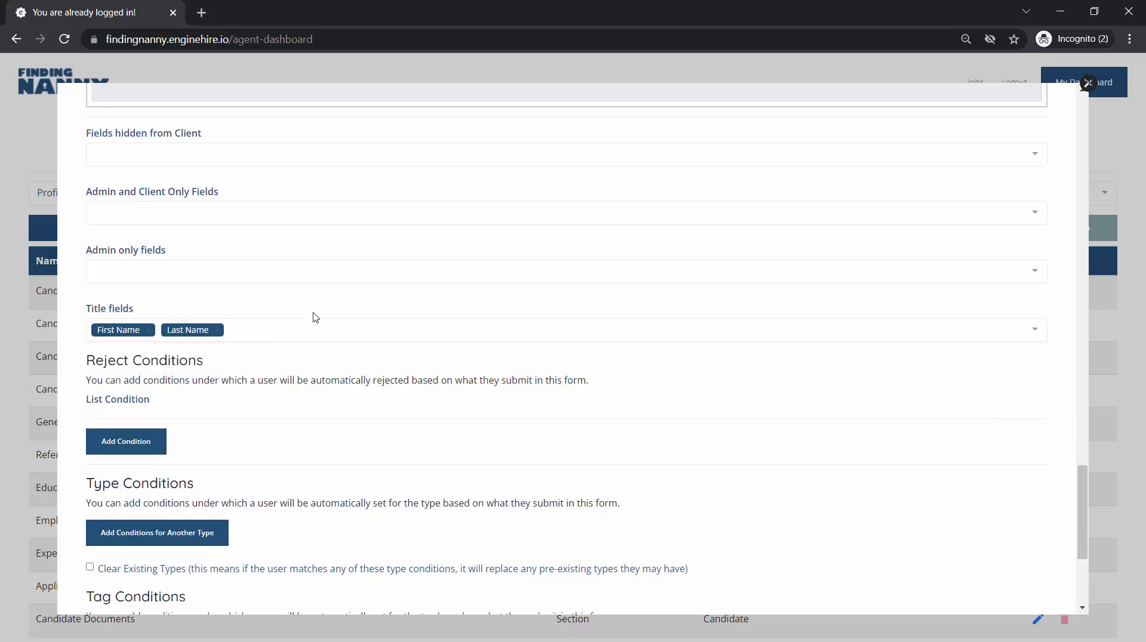
scroll(315, 317, down, 1)
scroll(315, 317, up, 2)
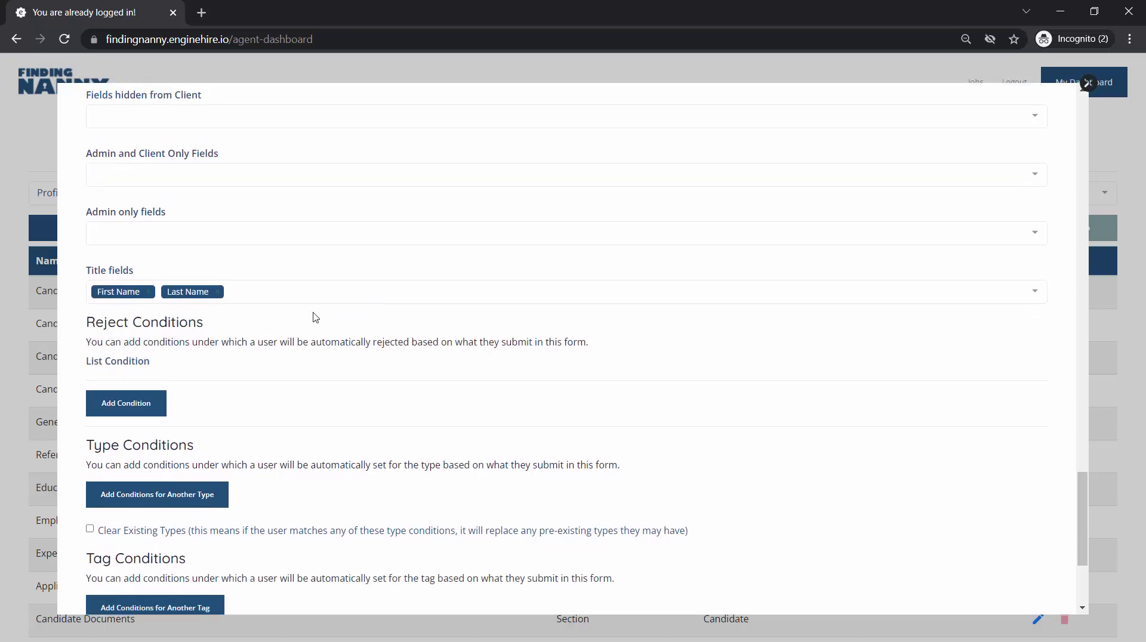
scroll(397, 384, down, 5)
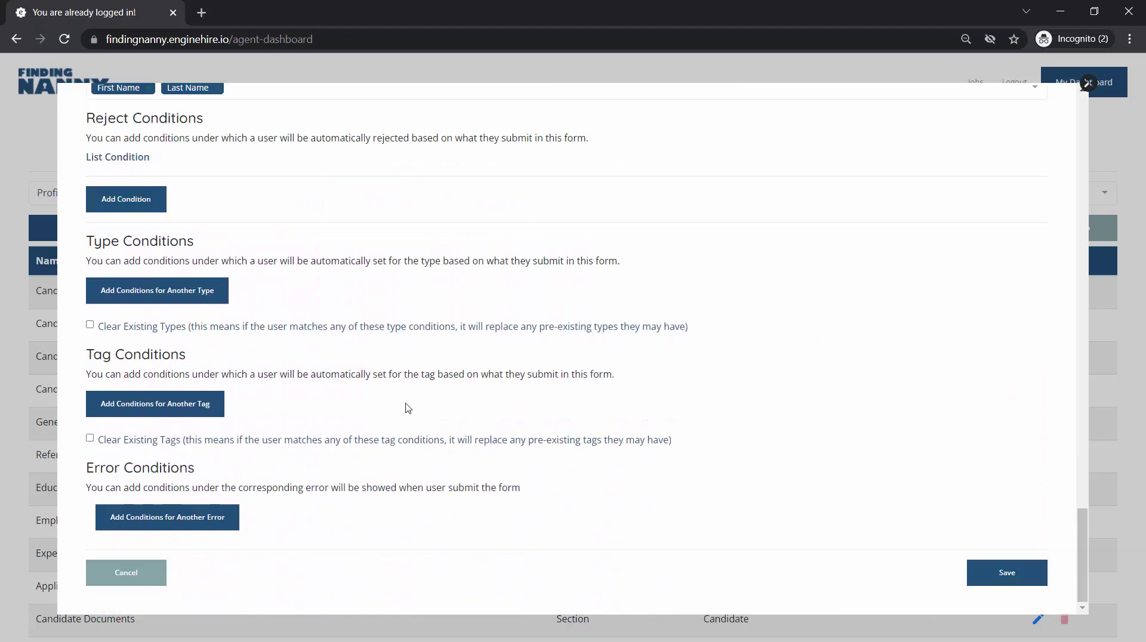
click(1005, 570)
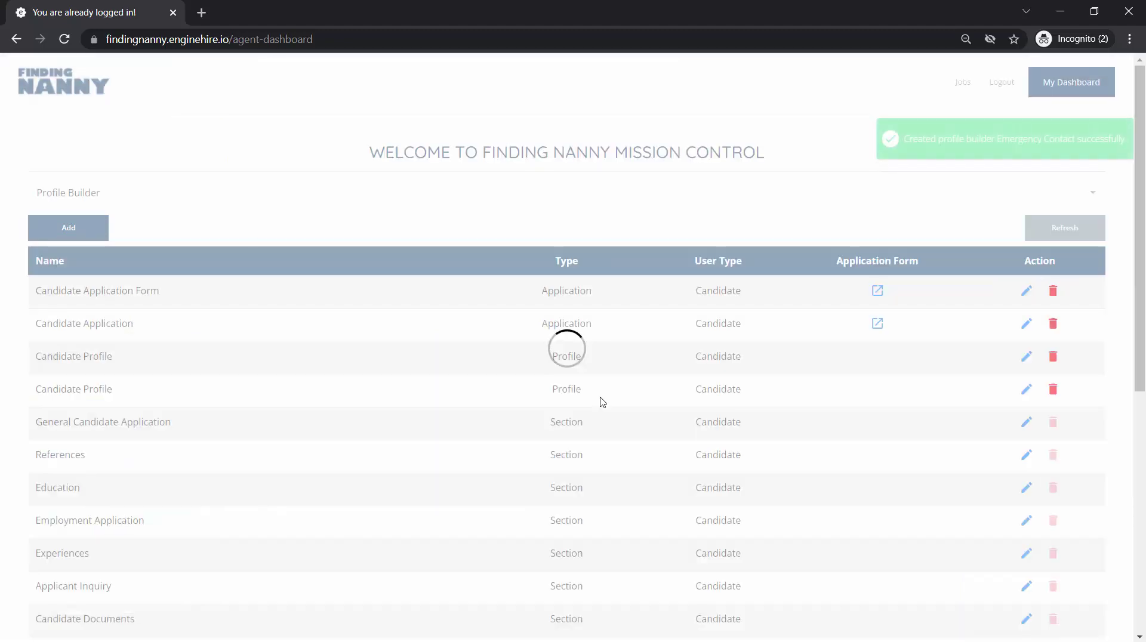
scroll(556, 447, down, 1)
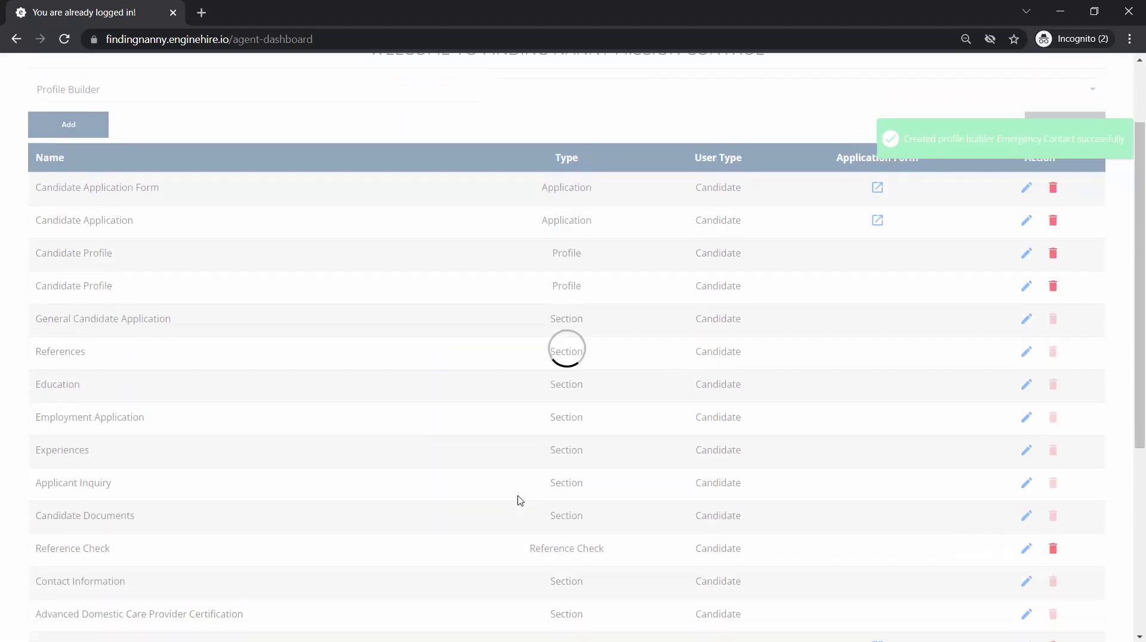
scroll(469, 524, down, 1)
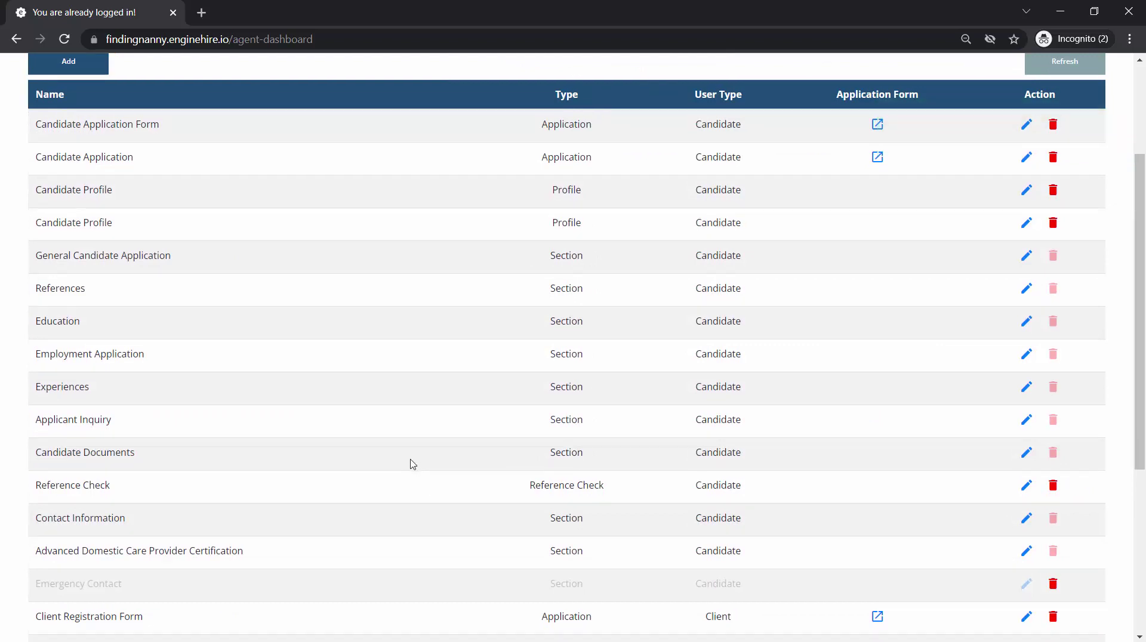
scroll(412, 463, down, 2)
scroll(411, 459, up, 3)
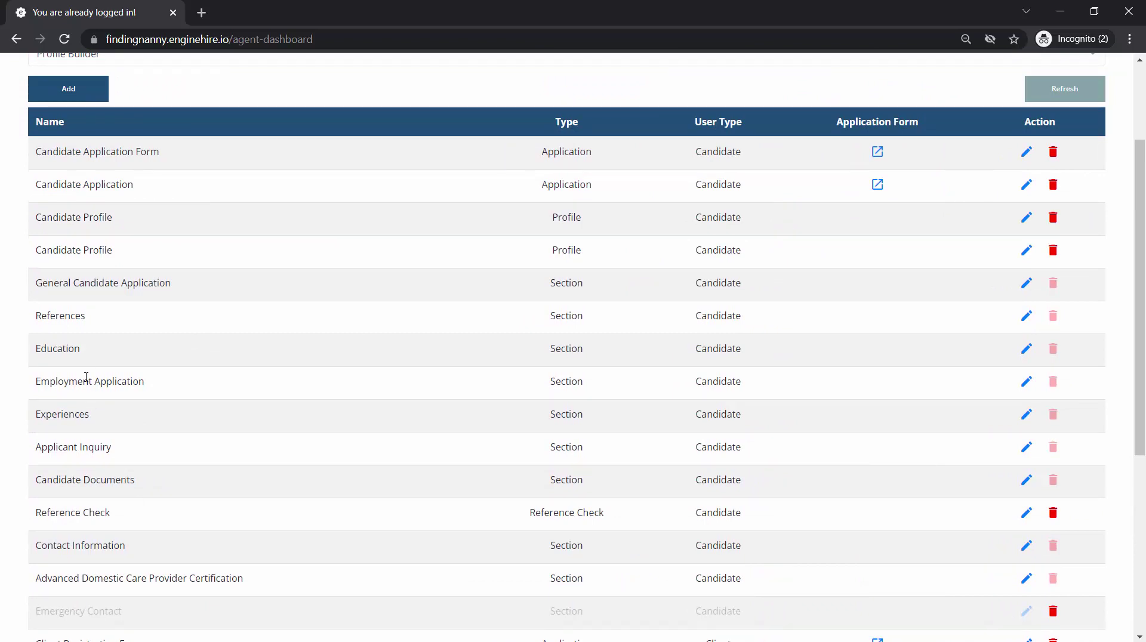
scroll(96, 251, down, 5)
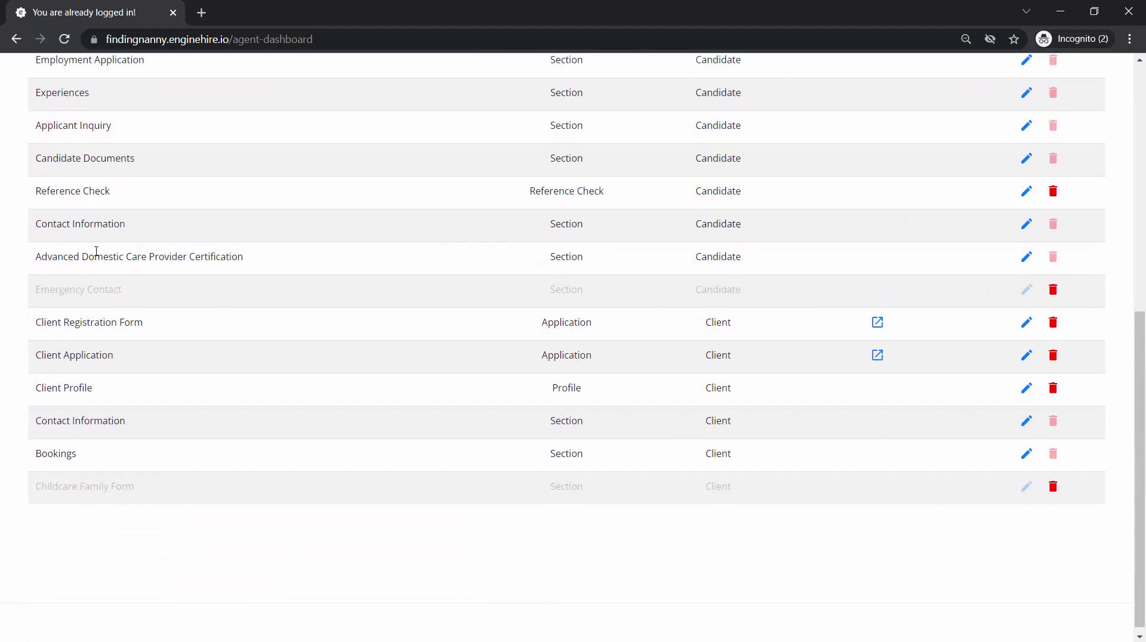
scroll(189, 256, up, 1)
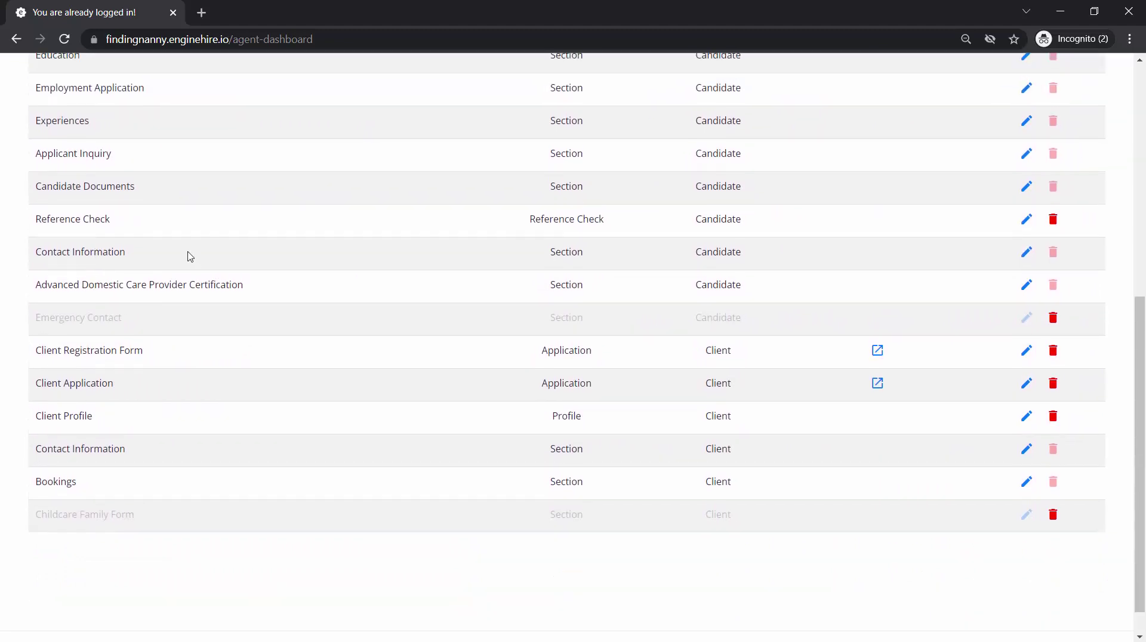
triple_click(87, 315)
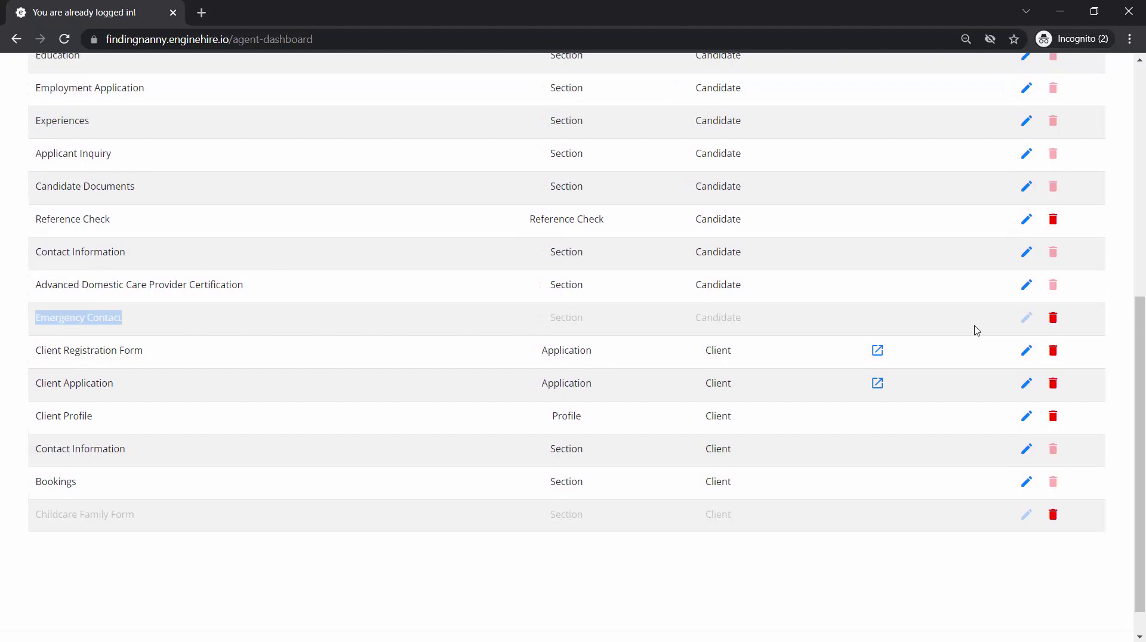
scroll(946, 330, up, 2)
scroll(790, 405, up, 2)
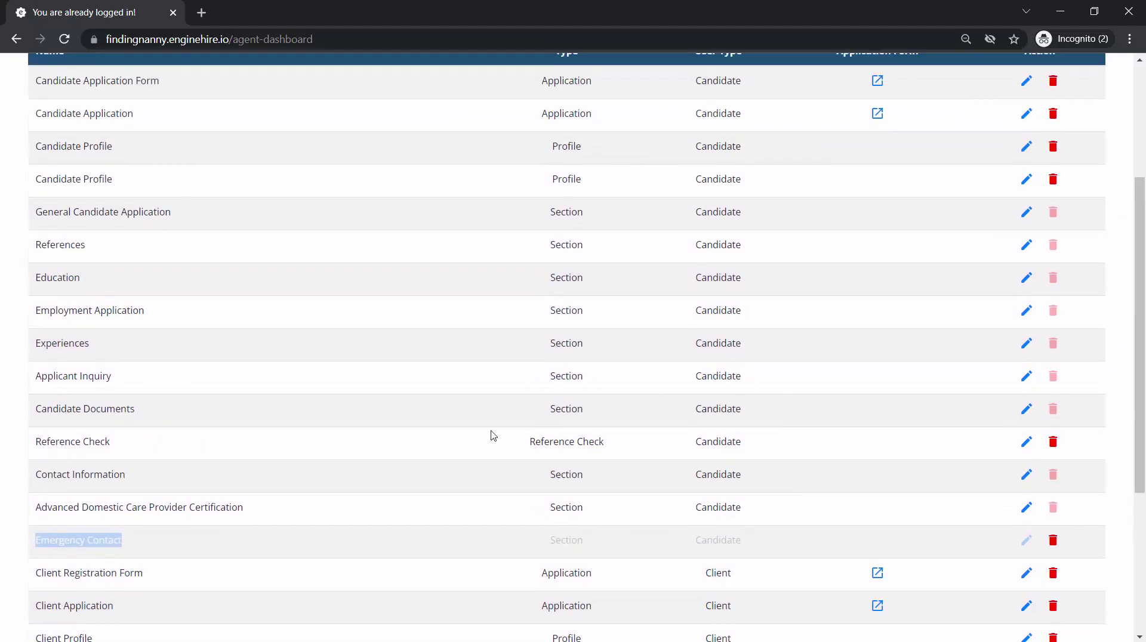
scroll(493, 435, up, 1)
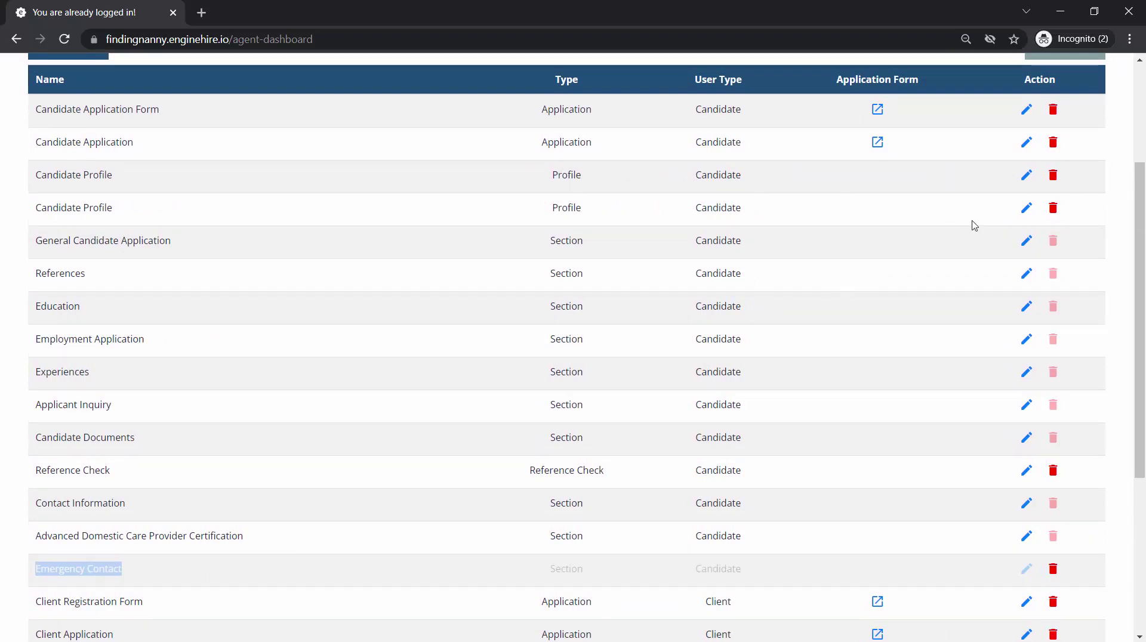
- Add a Section-type field to the Candidate Profile using the Emergency Contact builder
click(1026, 210)
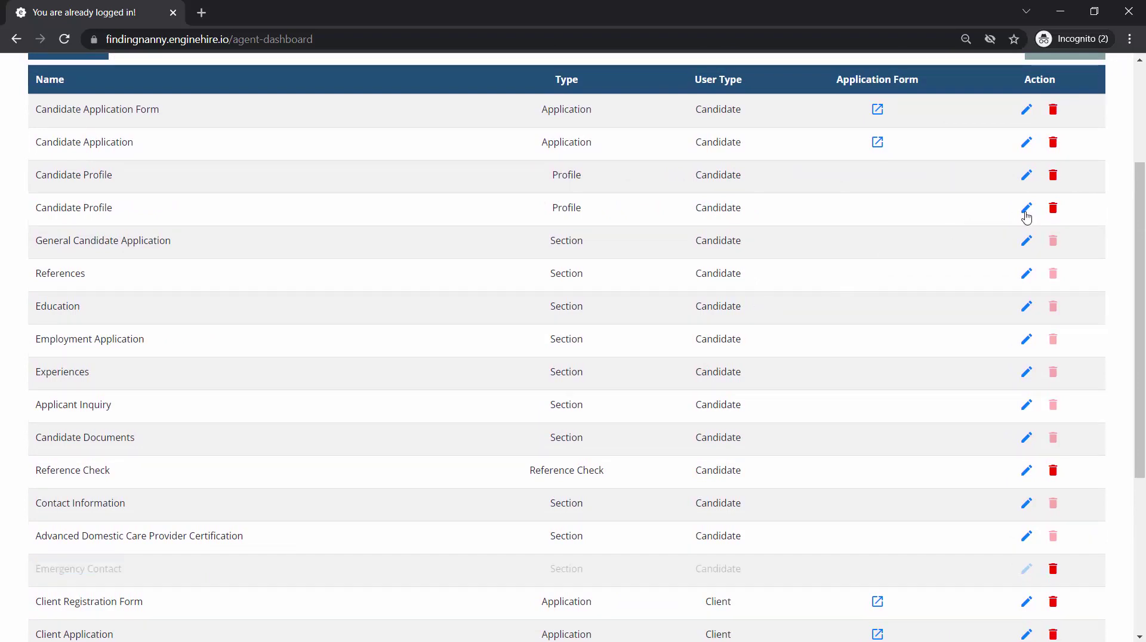
scroll(533, 246, down, 10)
scroll(534, 247, up, 2)
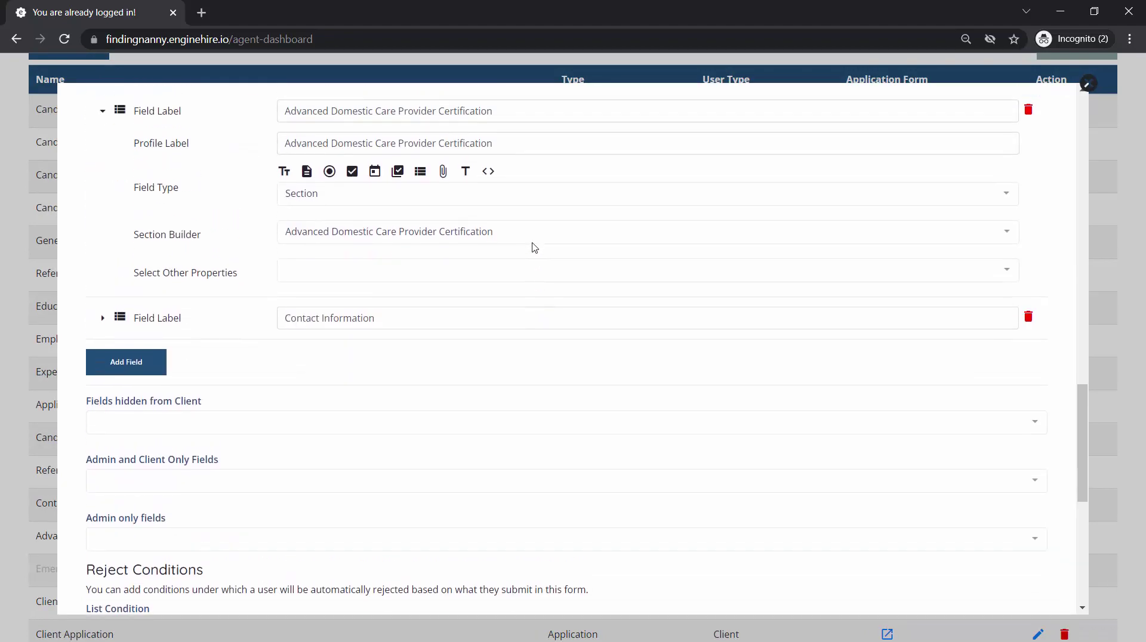
click(125, 429)
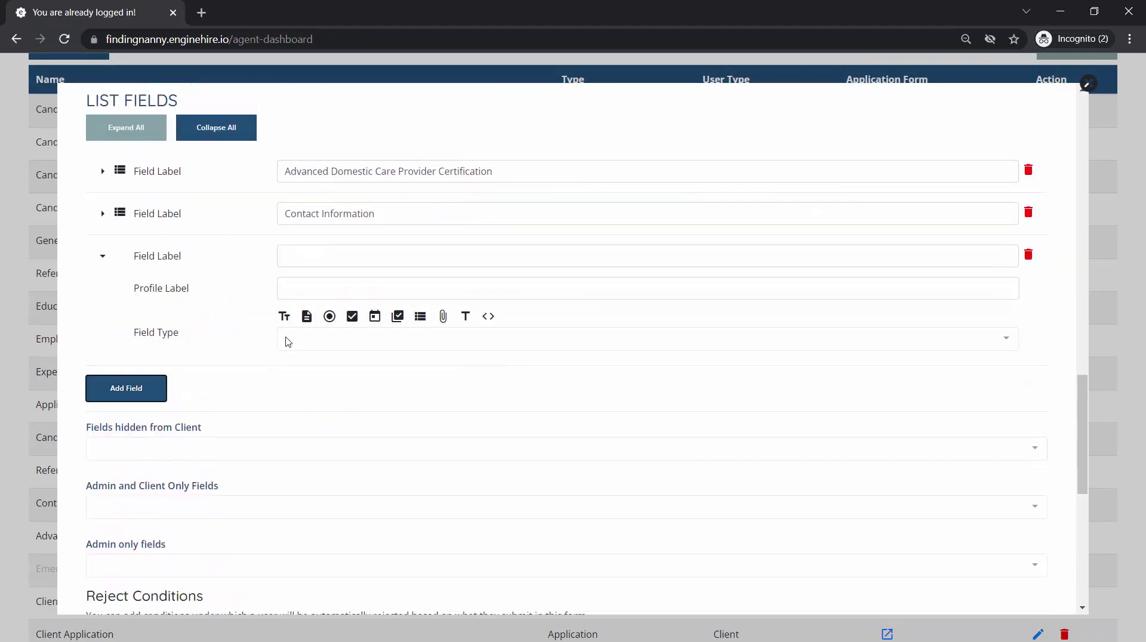
click(428, 324)
click(352, 376)
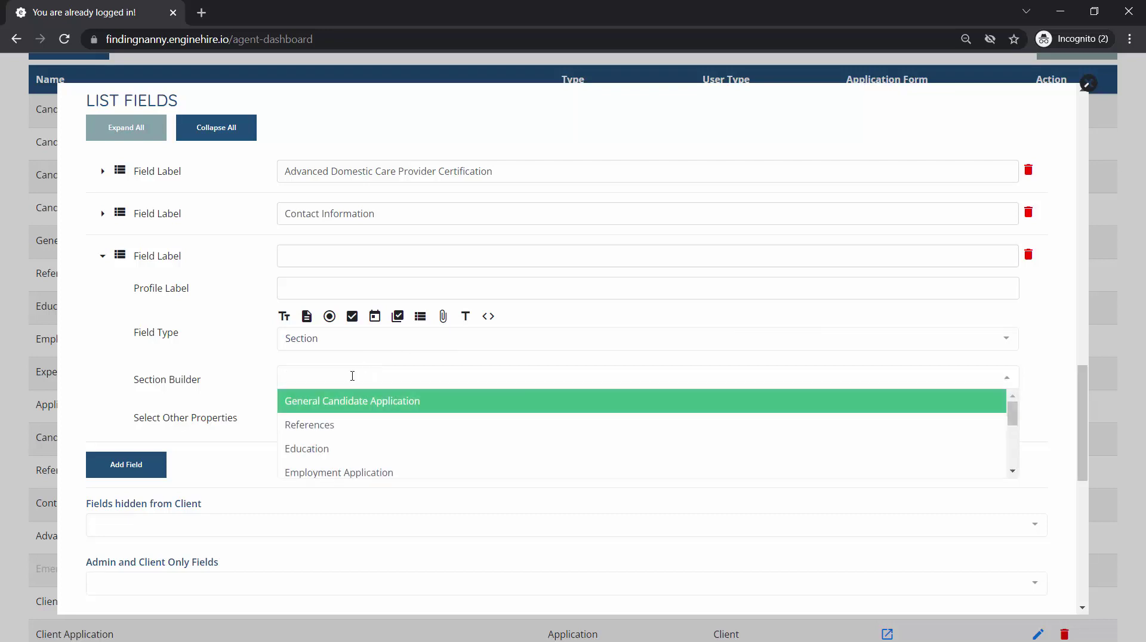
text(emerg)
click(333, 403)
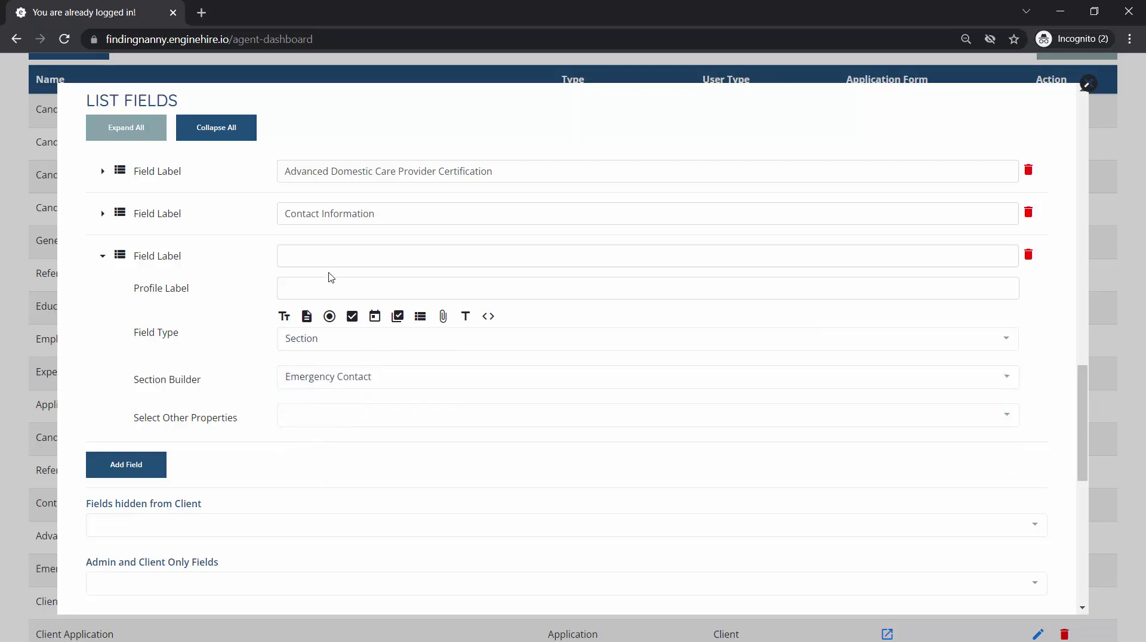
- Label the new field Emergency Contact and save the Candidate Profile
click(338, 256)
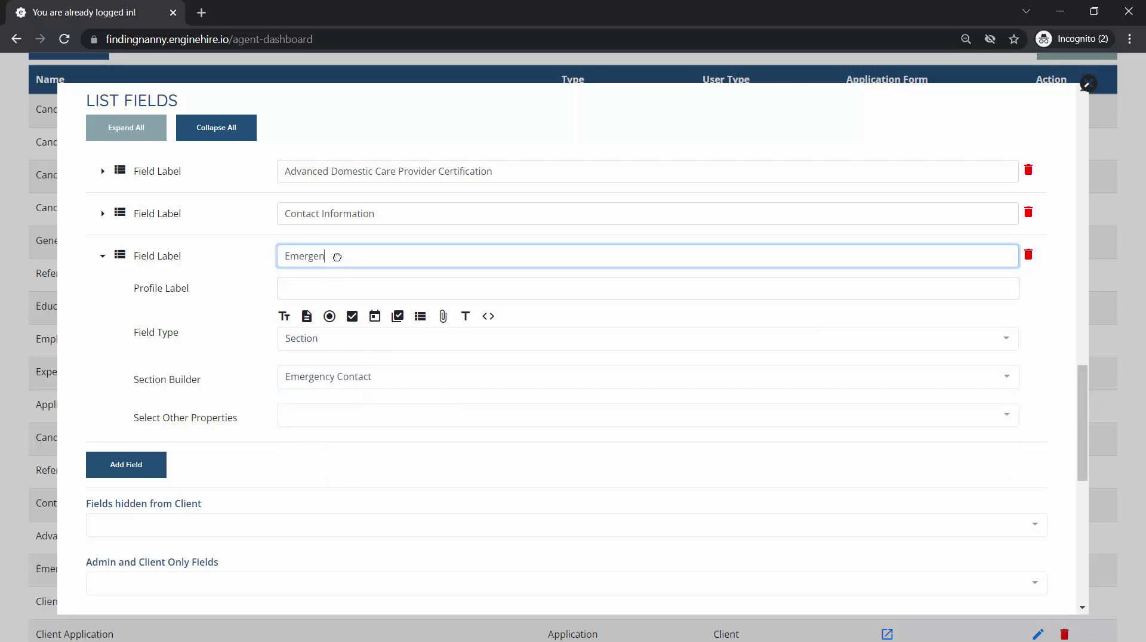
text(Emergency Contact)
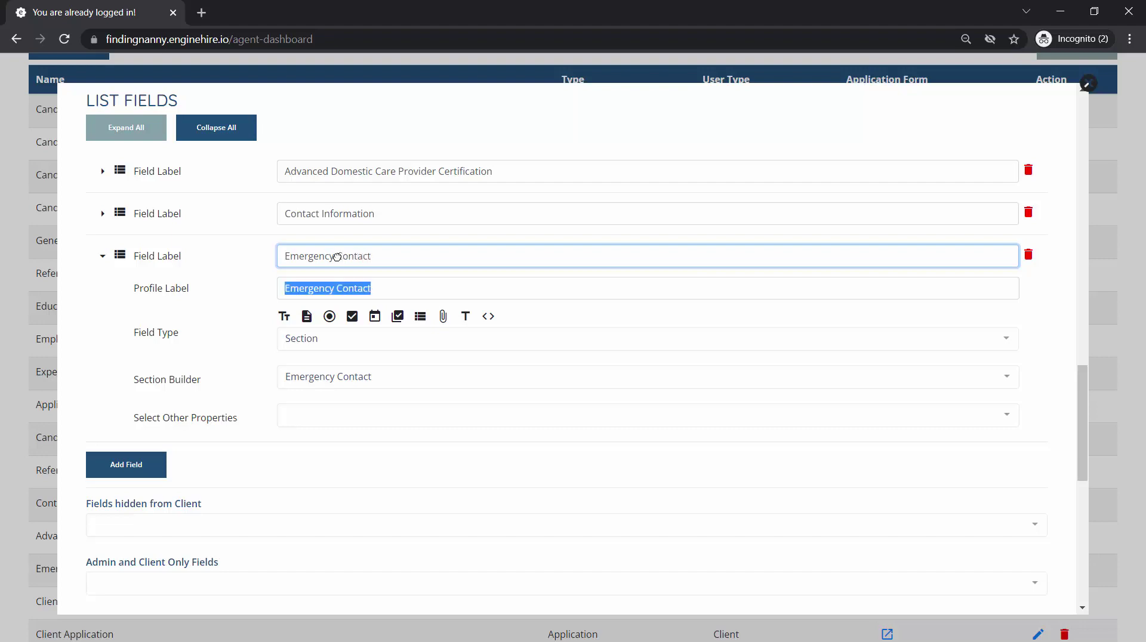
key(Tab)
scroll(702, 517, down, 15)
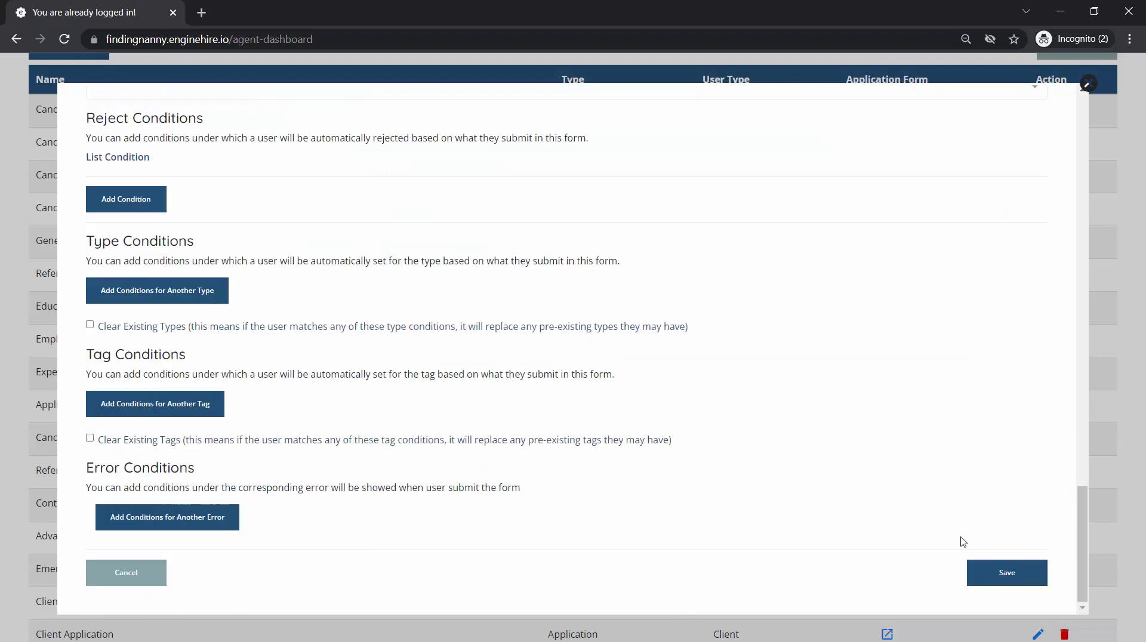
click(1009, 573)
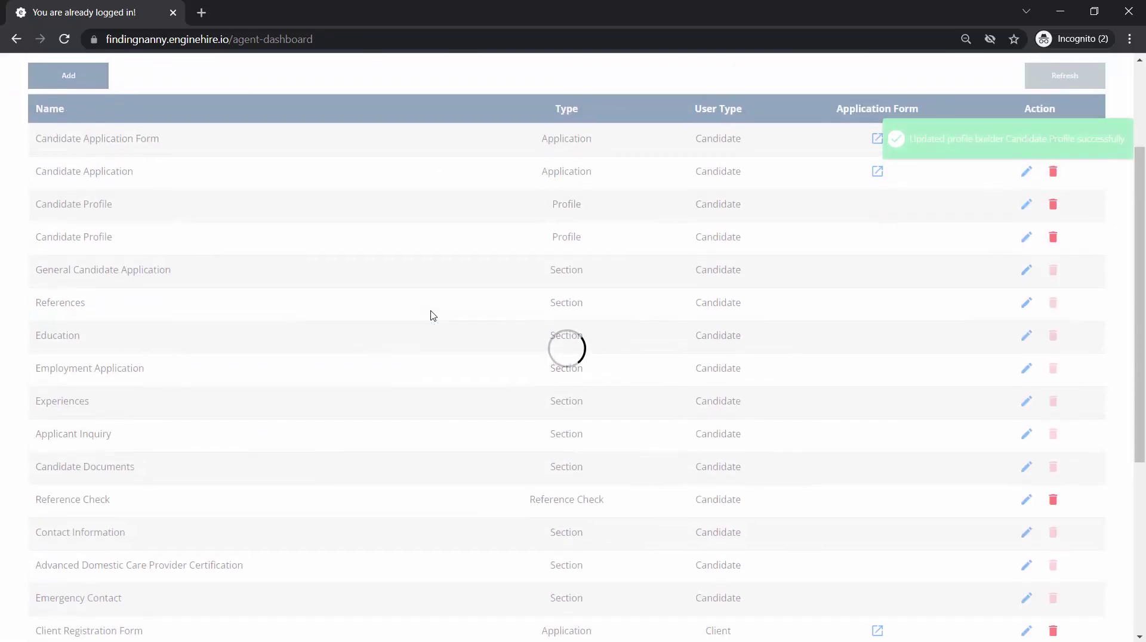
- Add a Section-type field to the Candidate Application Form using the Emergency Contact builder
scroll(745, 336, up, 2)
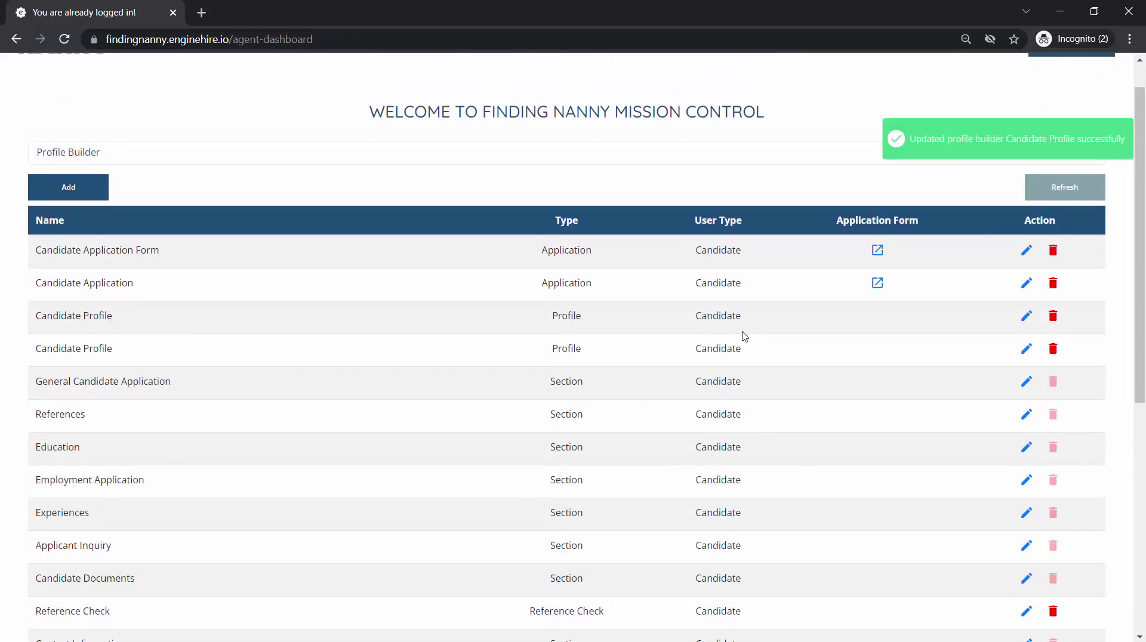
click(1026, 251)
scroll(530, 384, down, 15)
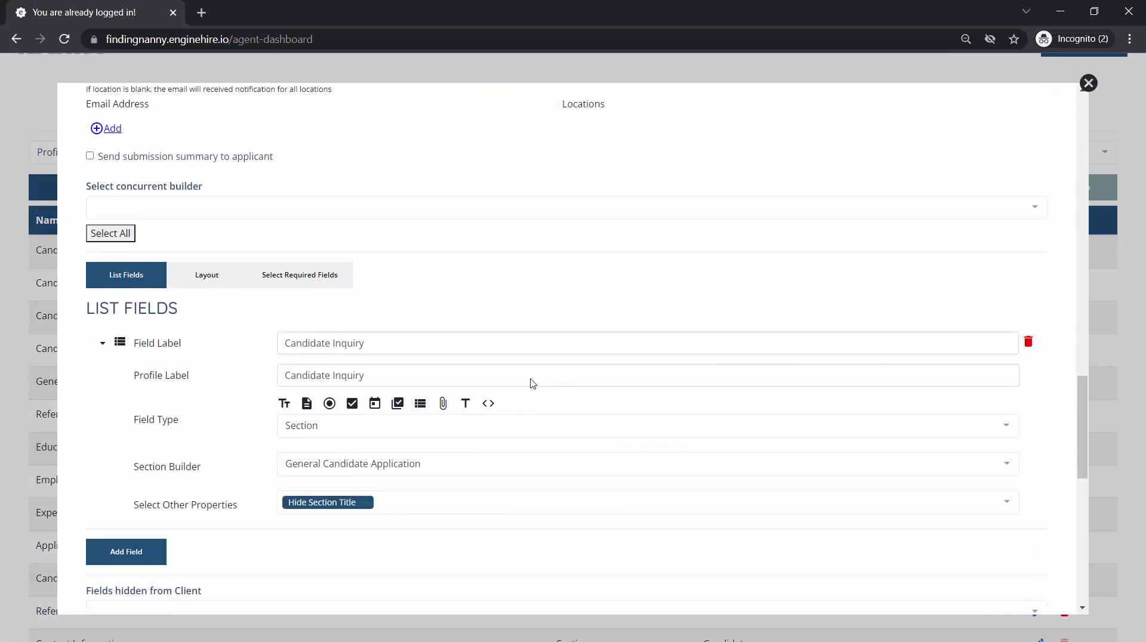
scroll(513, 385, down, 1)
click(126, 496)
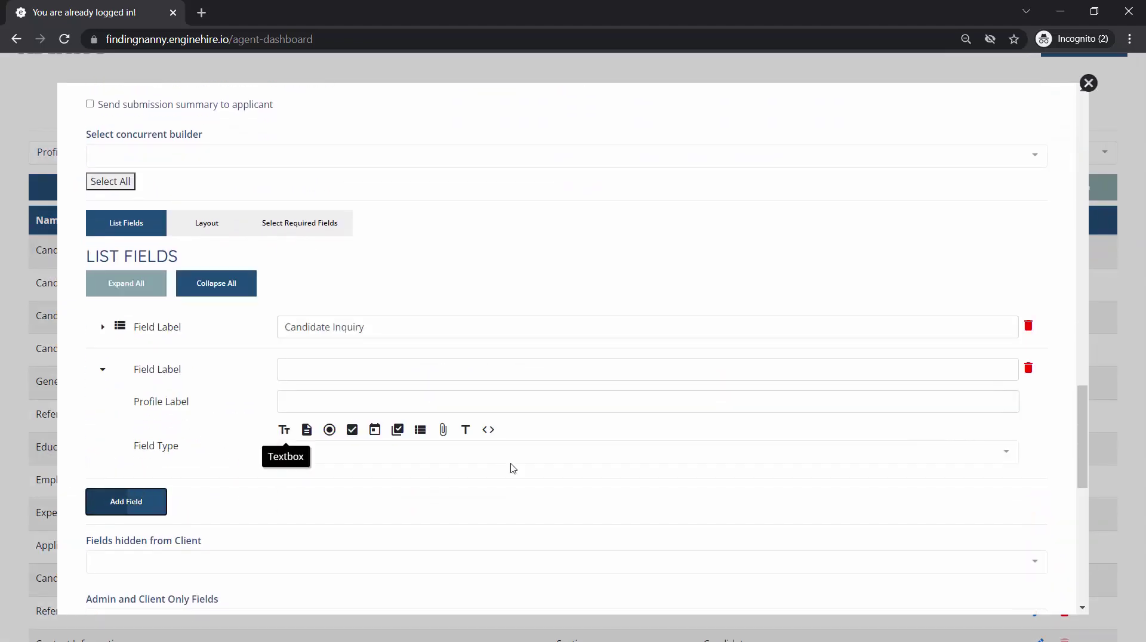
click(423, 440)
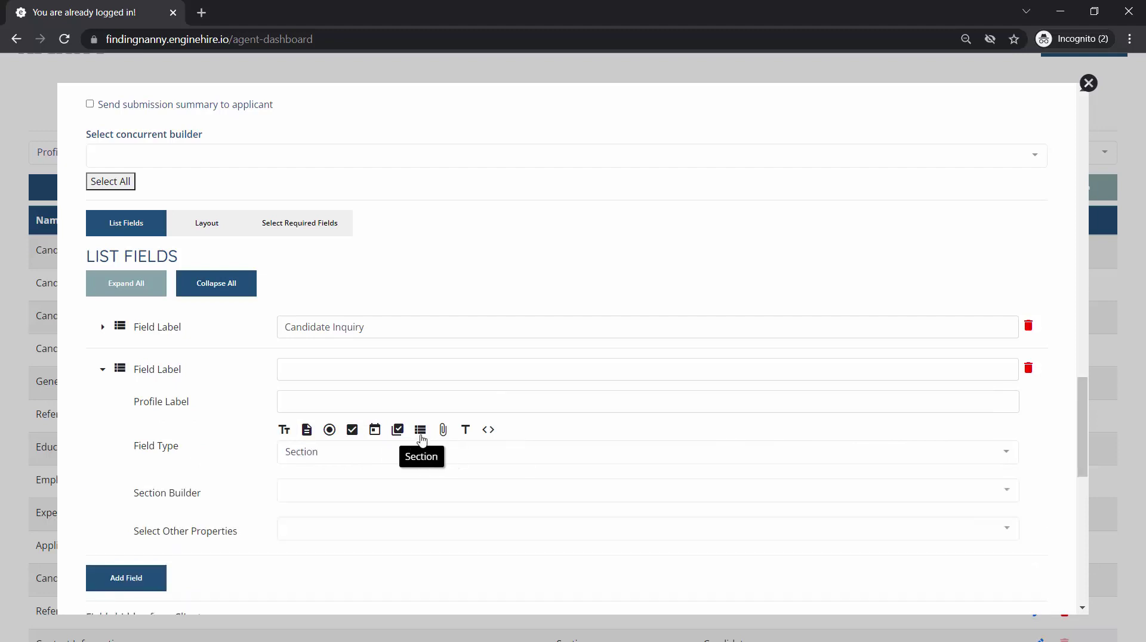
click(383, 489)
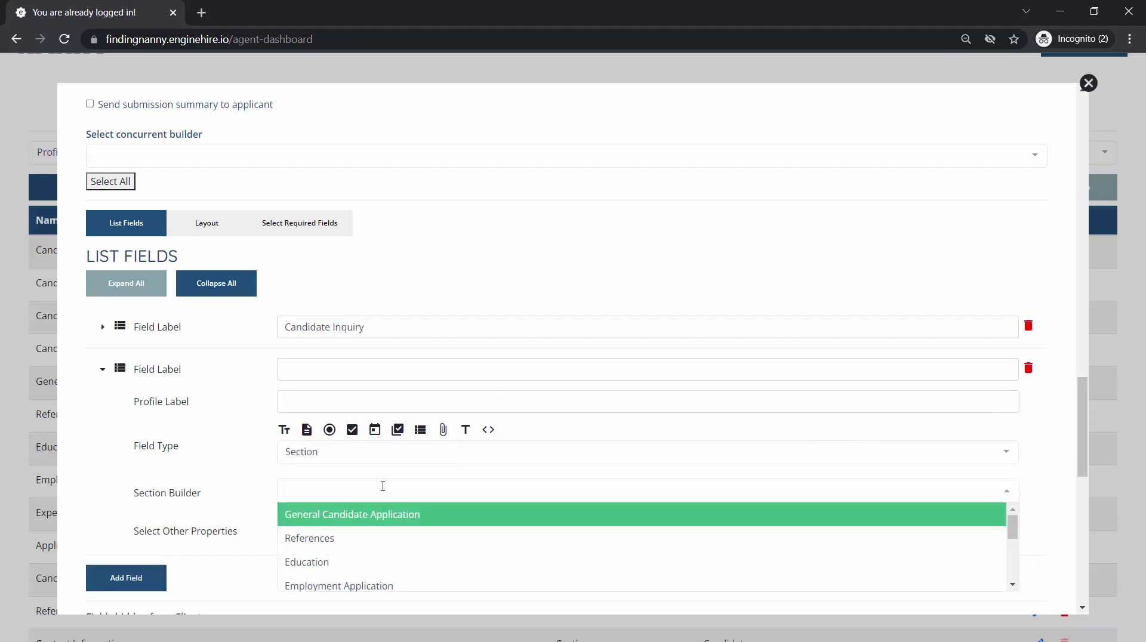
text(emer)
click(363, 515)
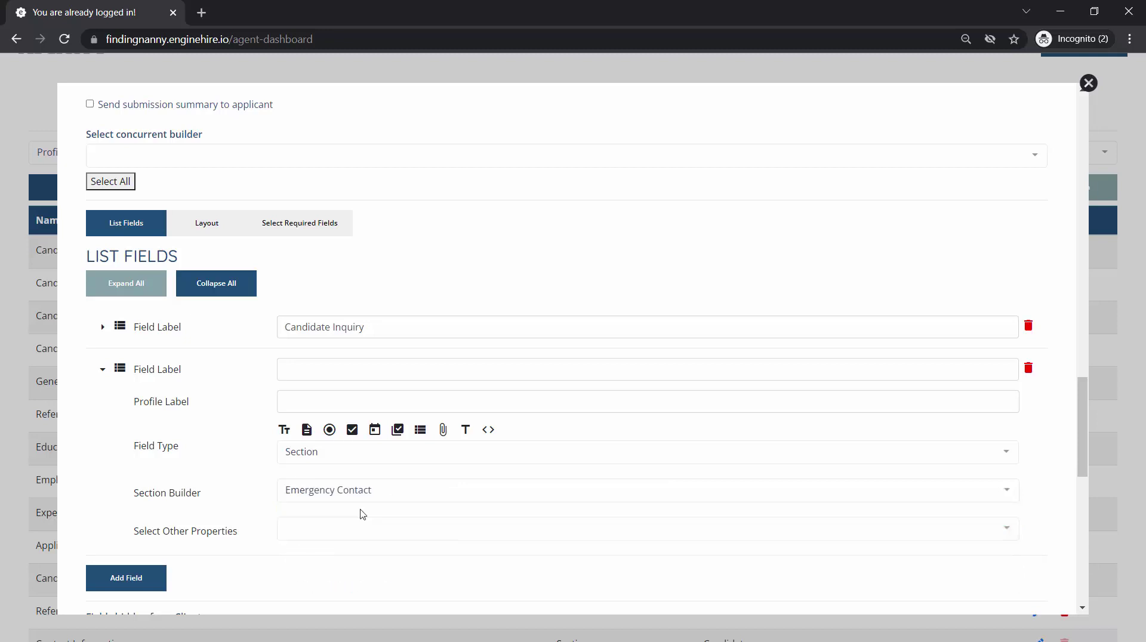
- Label the new section field Emergency Contacts
click(332, 376)
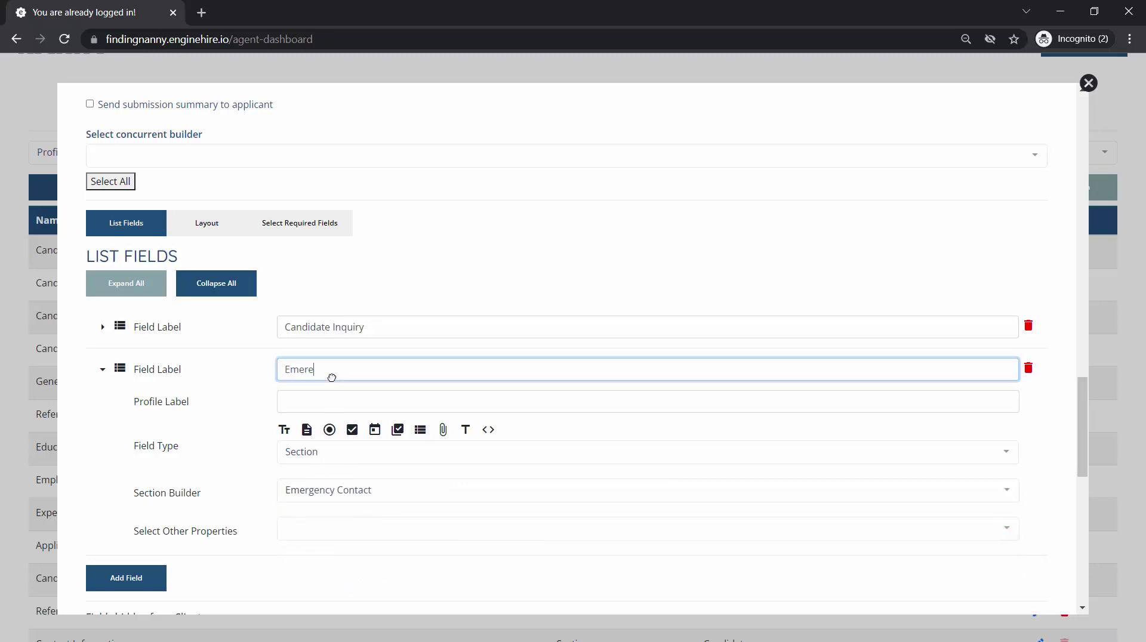
text(Emeregn)
key(BackSpace)
text(edcy C)
key(BackSpace)
key(BackSpace)
key(BackSpace)
key(BackSpace)
key(BackSpace)
key(BackSpace)
key(BackSpace)
key(BackSpace)
key(BackSpace)
key(BackSpace)
text(Cont)
key(Tab)
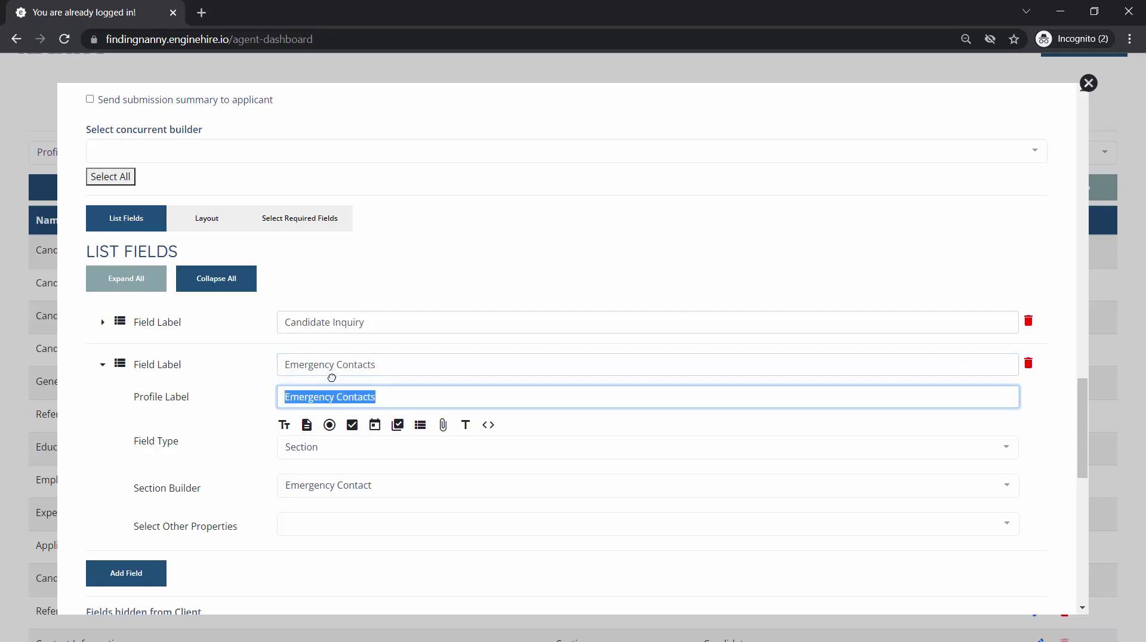
scroll(340, 413, down, 1)
scroll(816, 519, down, 15)
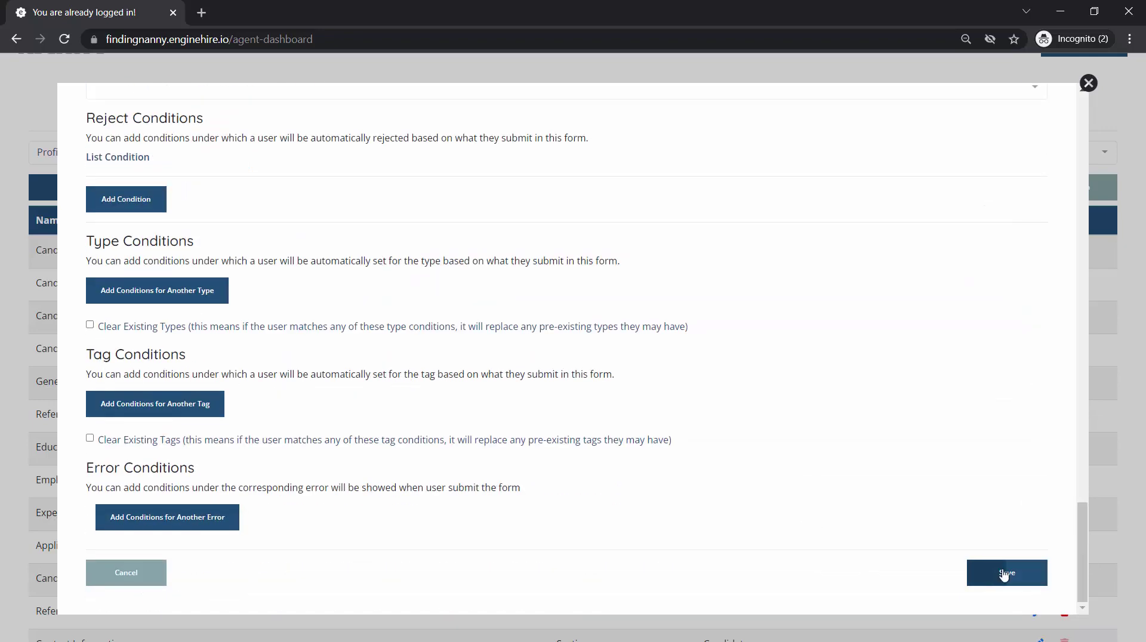
- Save the form and bring up Add Emergency Contact on the live Candidate Application Form
click(1006, 572)
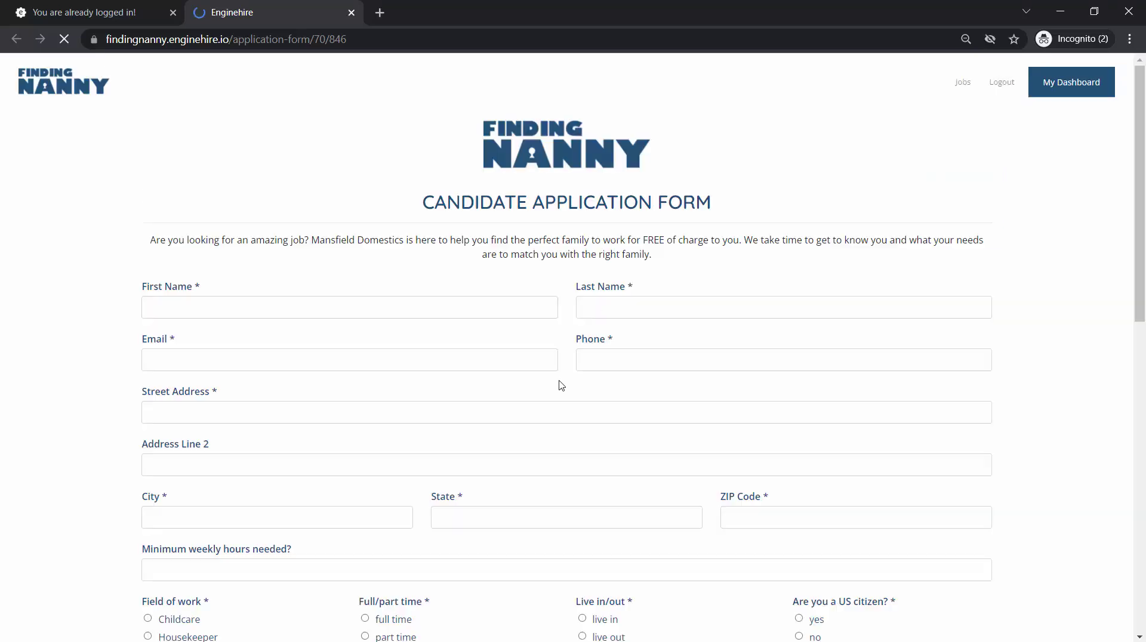
scroll(561, 385, down, 4)
scroll(560, 385, down, 6)
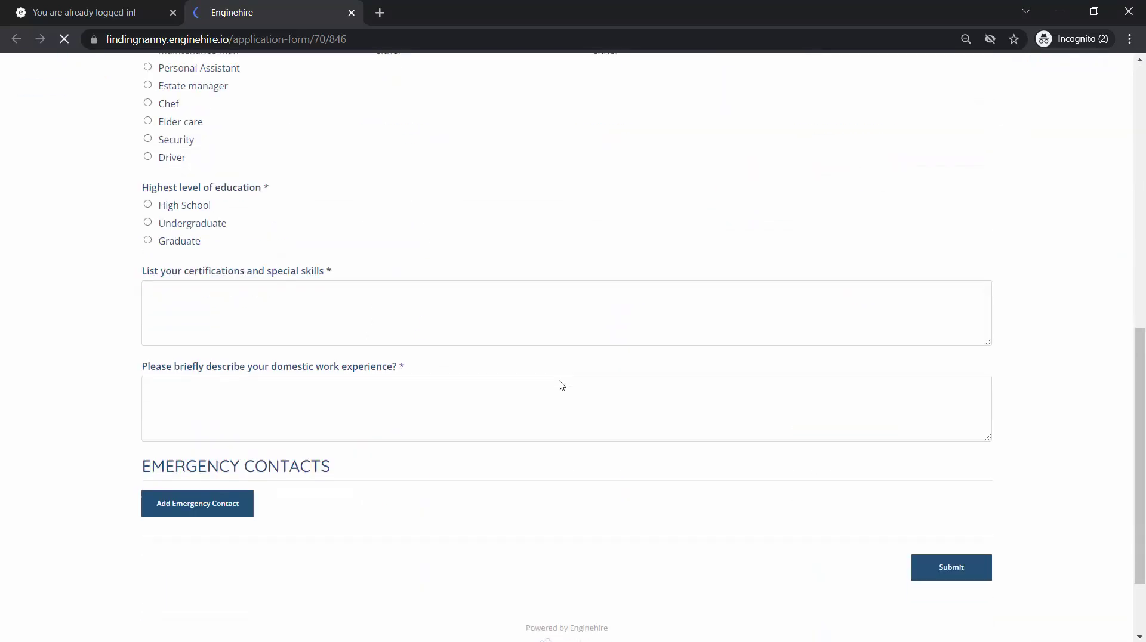
click(182, 491)
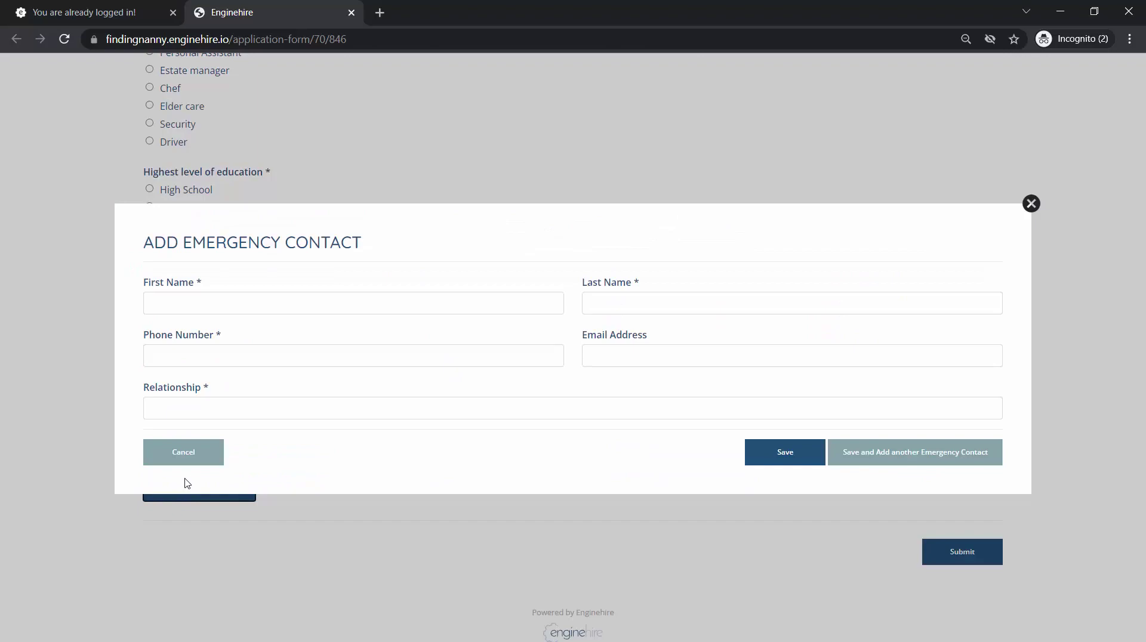